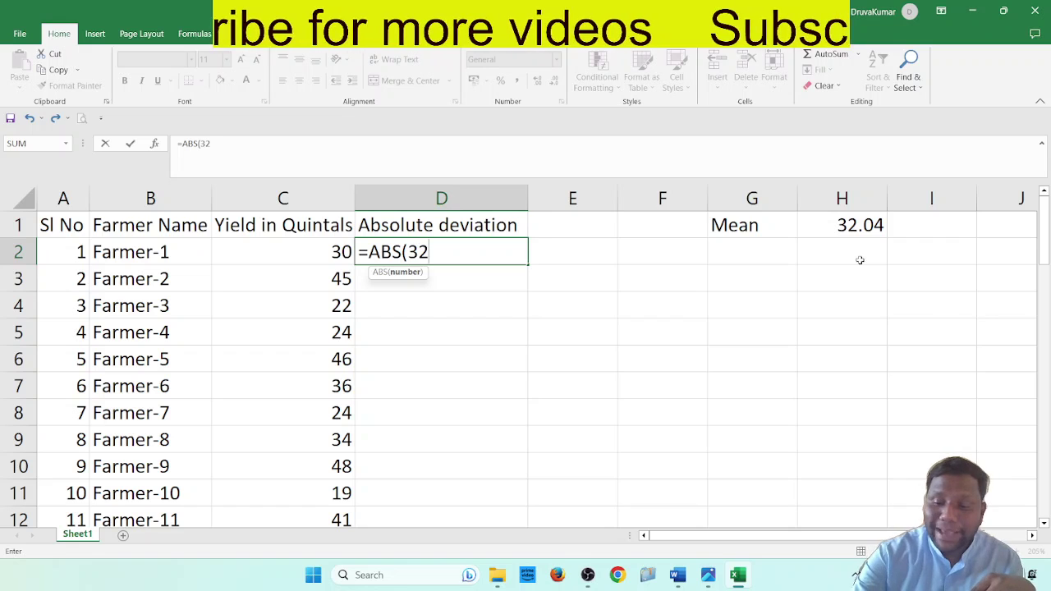
- Complete the absolute deviation formula in D2 as =ABS(32.04-C2)
{"action": "type", "text": "-"}
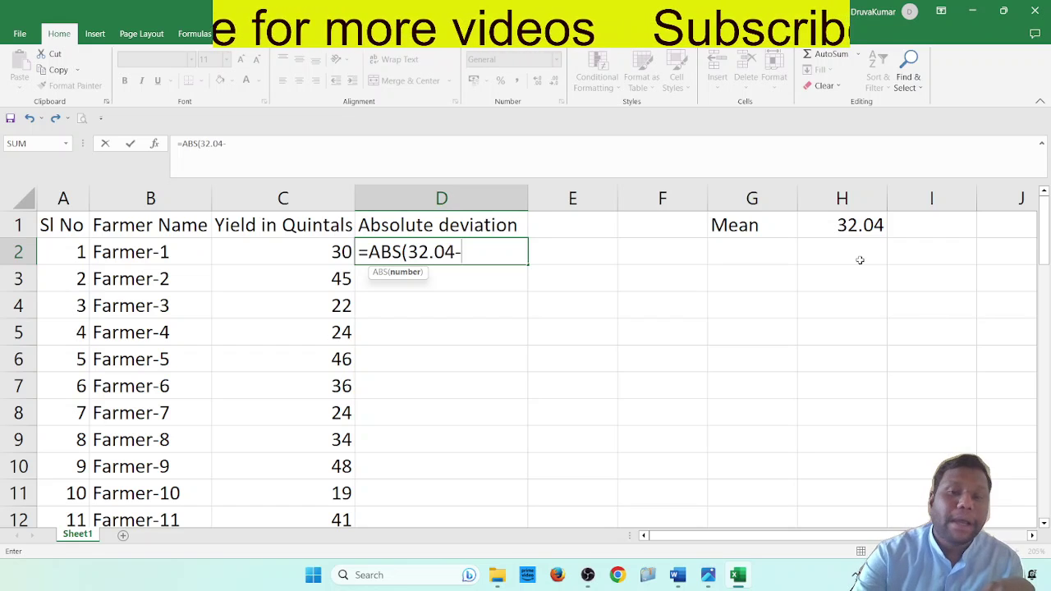
{"action": "left_click", "coordinate": [294, 243]}
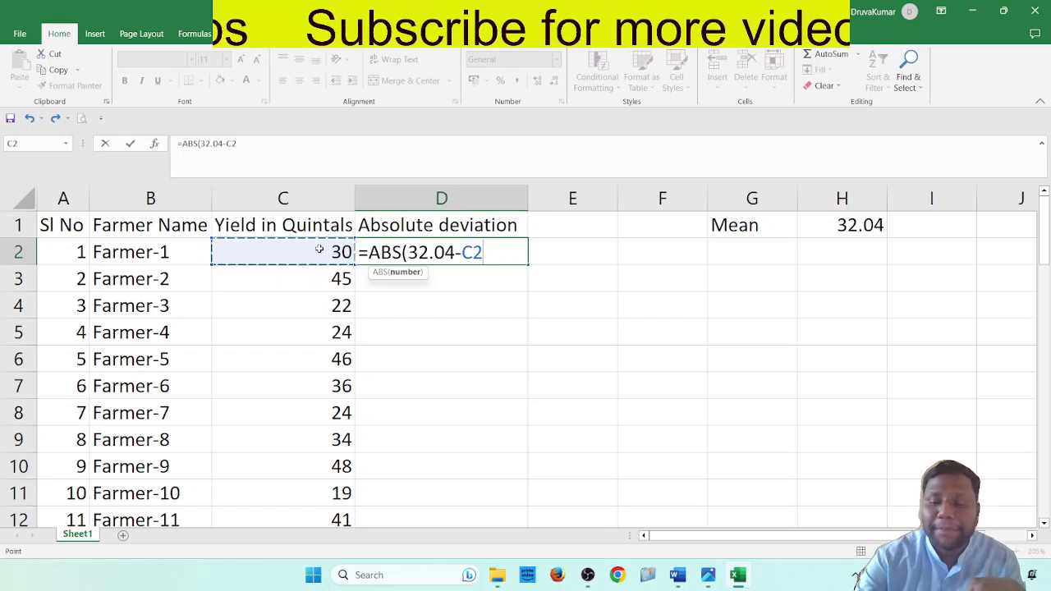
{"action": "key", "text": "Return"}
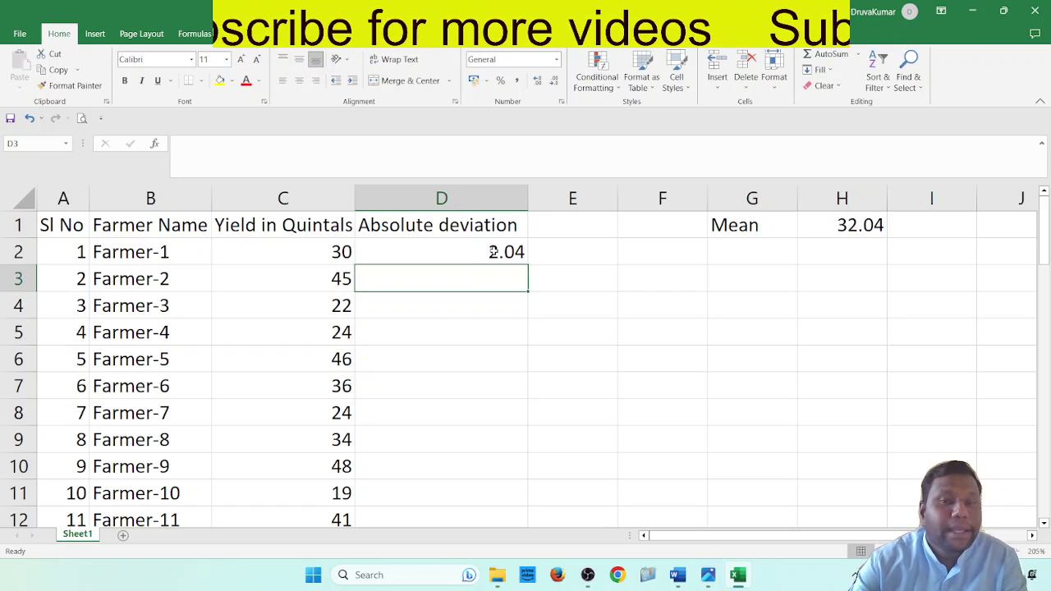
- Fill the absolute deviation formula from D2 down to D51 for all fifty farmers
{"action": "left_click", "coordinate": [491, 254]}
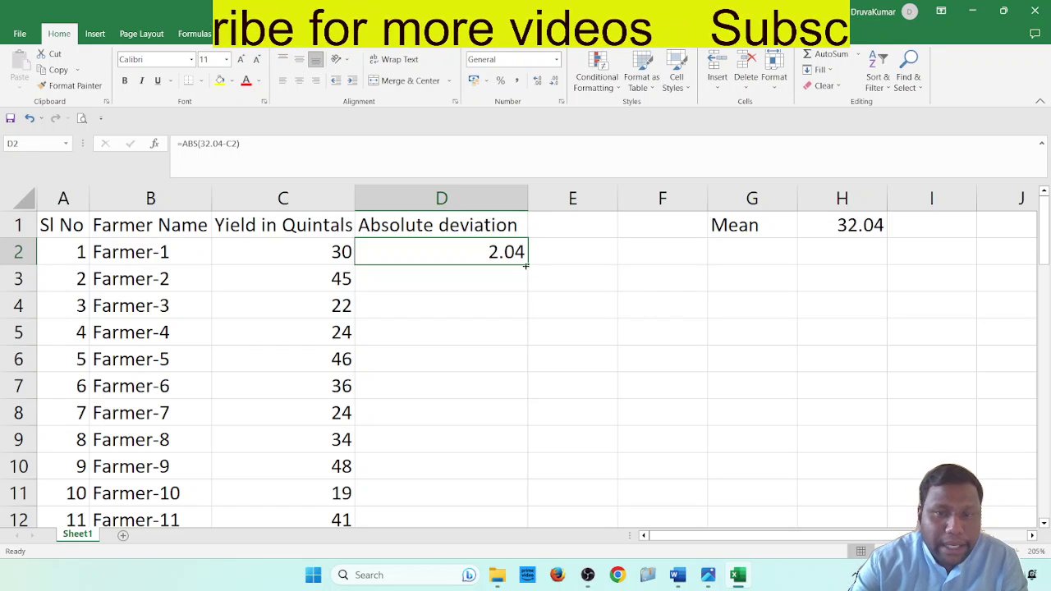
{"action": "left_click_drag", "start_coordinate": [526, 266], "coordinate": [528, 479]}
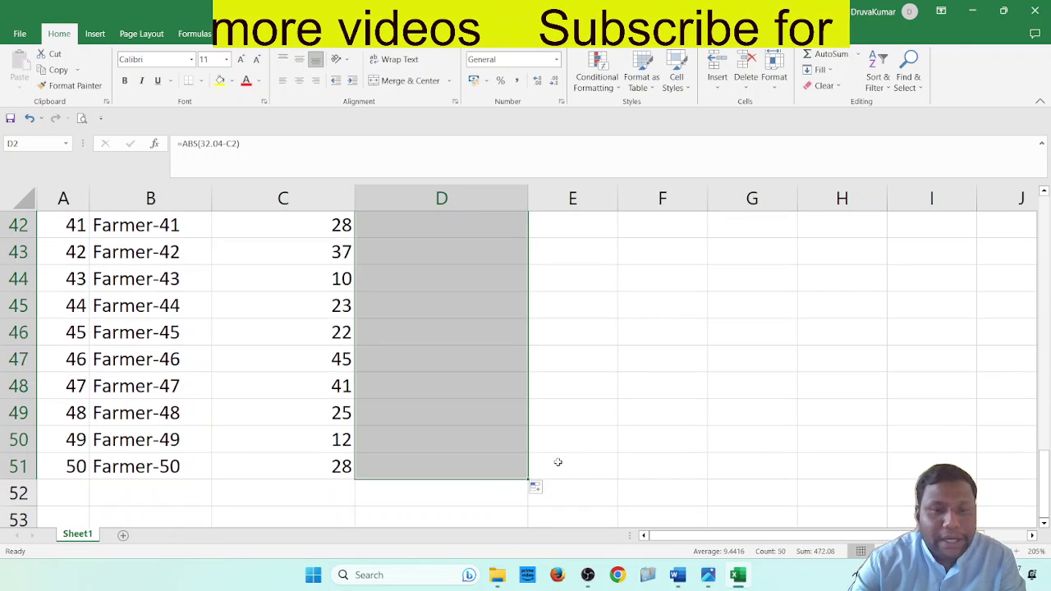
{"action": "scroll", "coordinate": [598, 454], "scroll_direction": "up", "scroll_amount": 14}
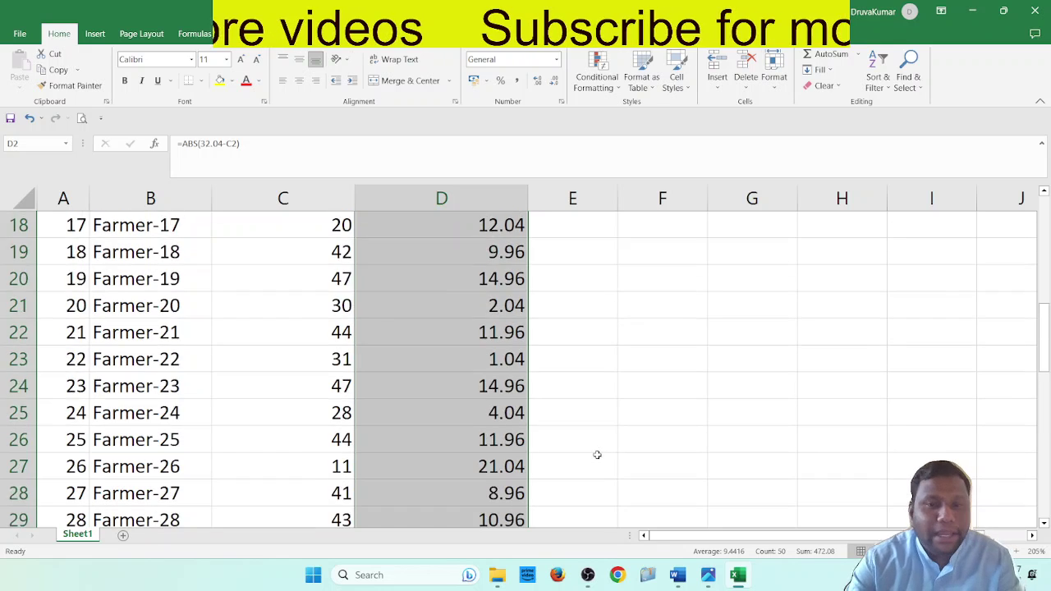
{"action": "left_click", "coordinate": [569, 346]}
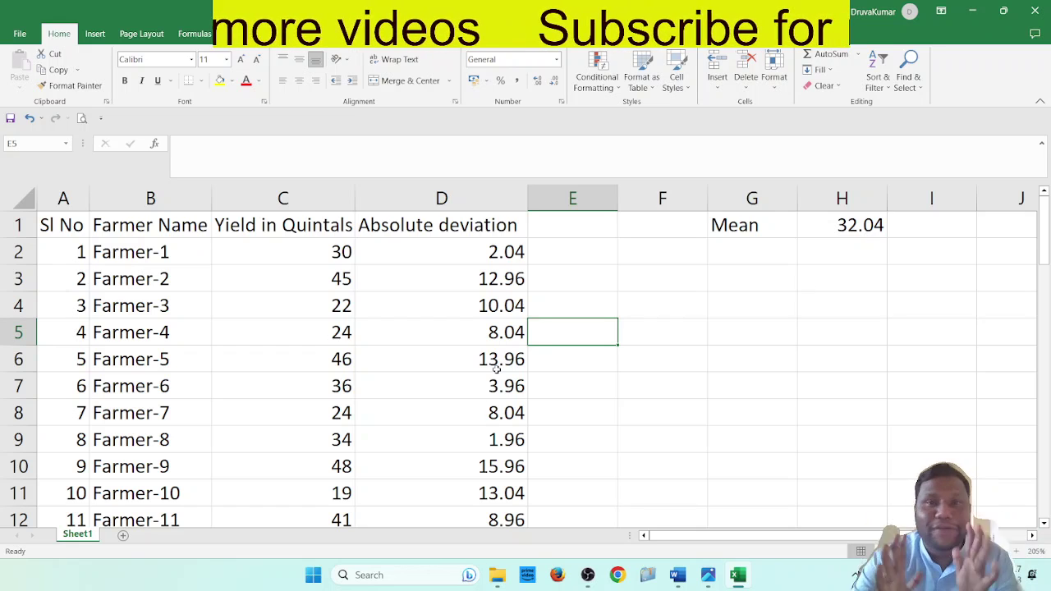
{"action": "left_click", "coordinate": [443, 251]}
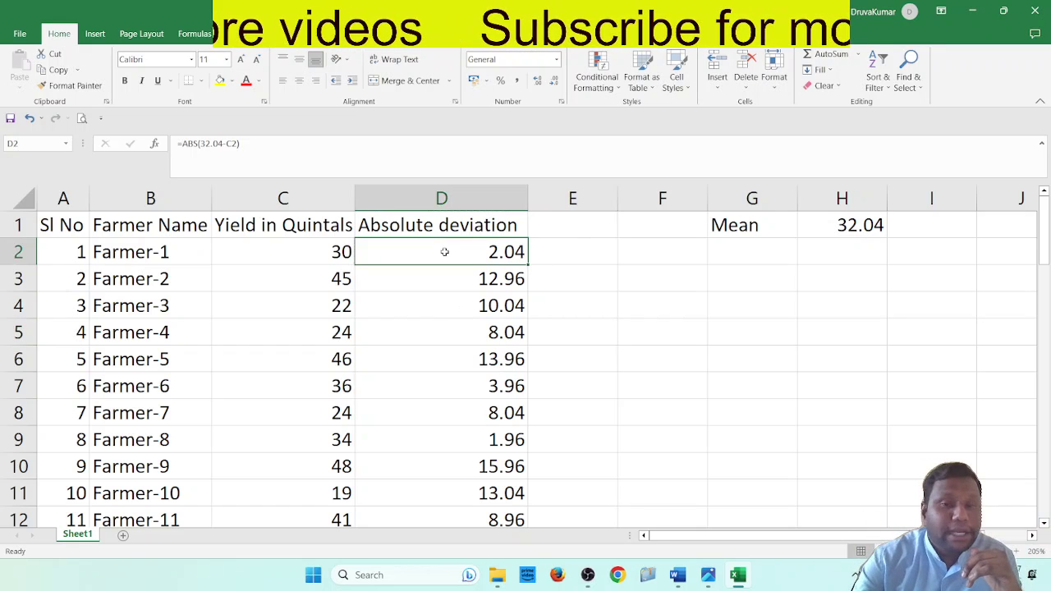
{"action": "double_click", "coordinate": [478, 248]}
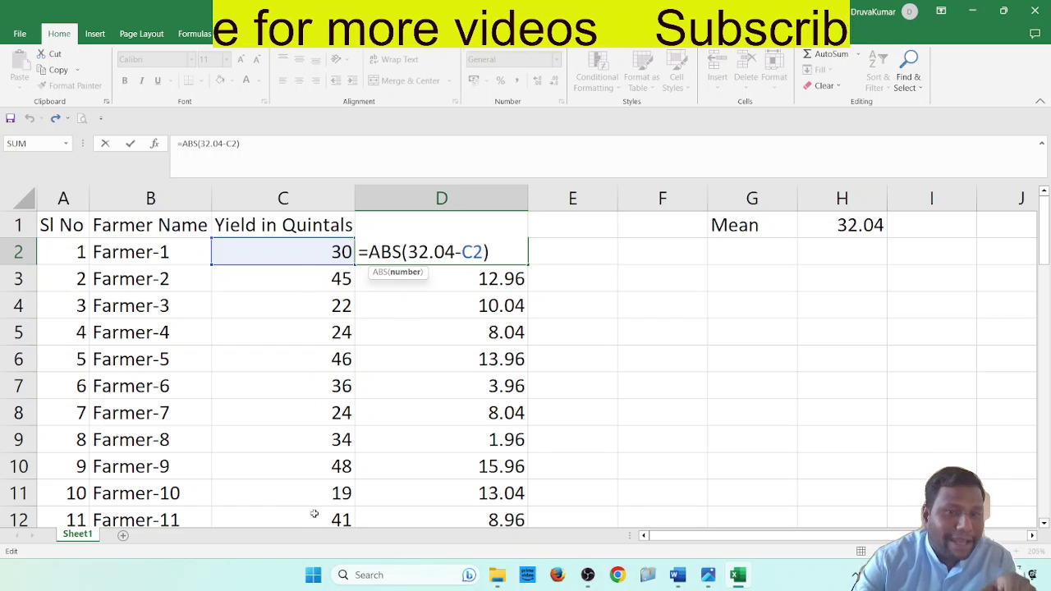
{"action": "key", "text": "Return"}
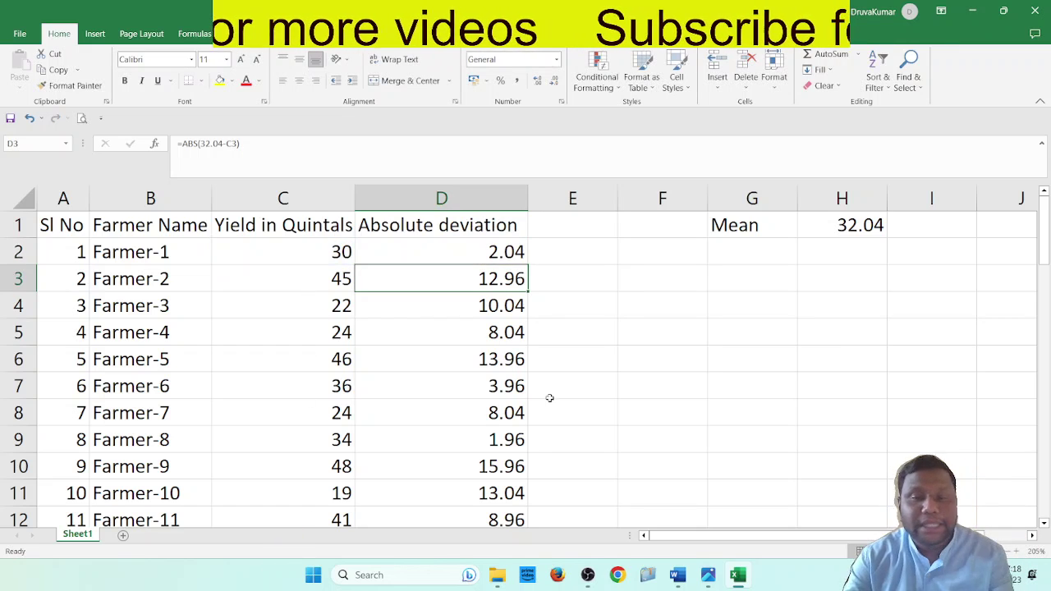
- Label cell G2 "Mean deviation" and fit column G's width to its text
{"action": "left_click", "coordinate": [745, 251]}
{"action": "type", "text": "Mean"}
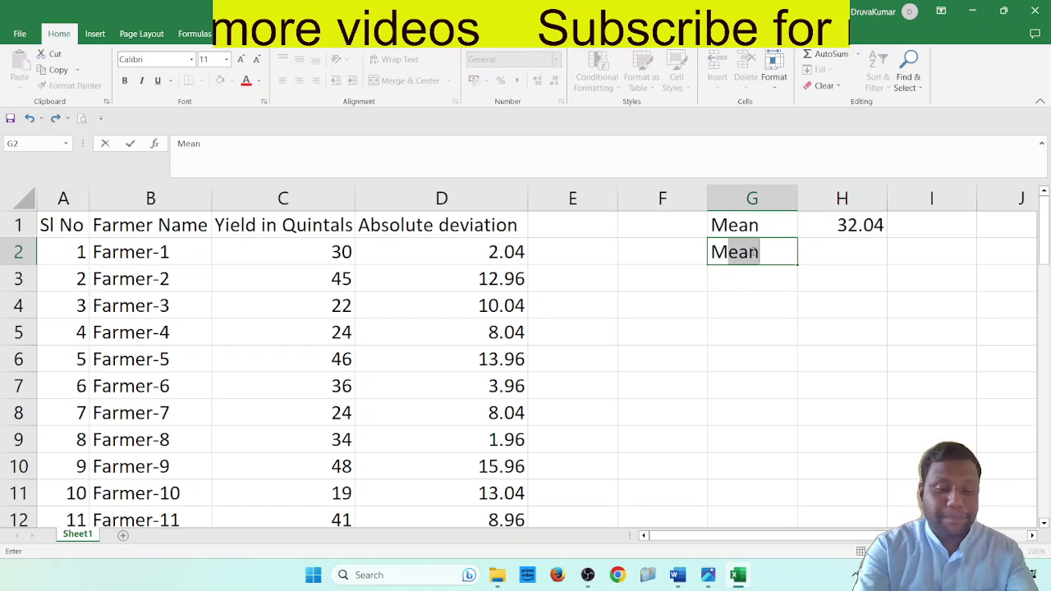
{"action": "type", "text": " deviat"}
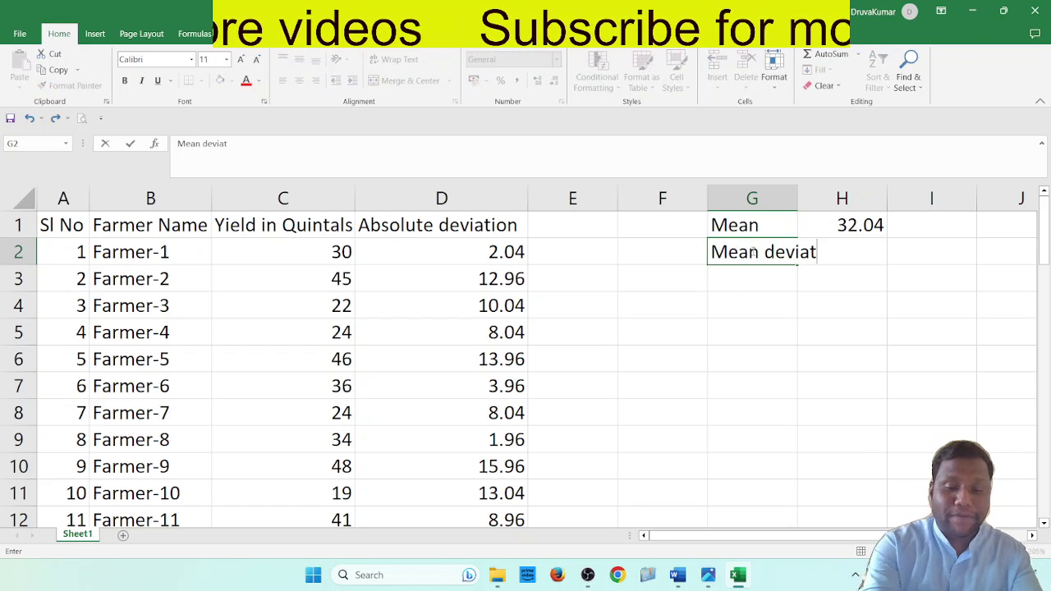
{"action": "type", "text": "ion"}
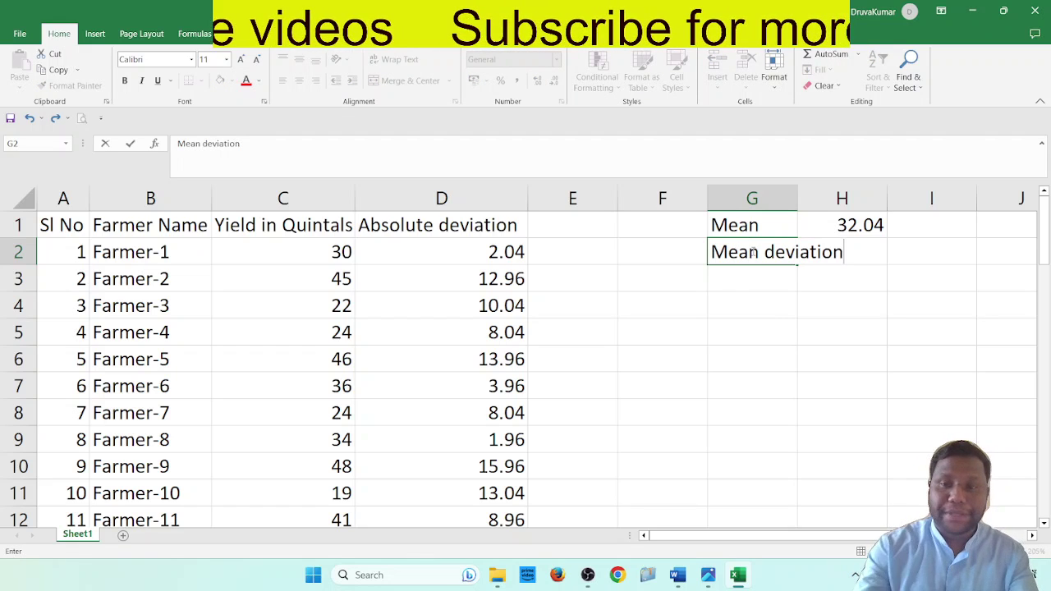
{"action": "double_click", "coordinate": [797, 198]}
- Highlight the Yield in Quintals column and the Mean cells G1:H1 with a yellow fill
{"action": "left_click", "coordinate": [284, 199]}
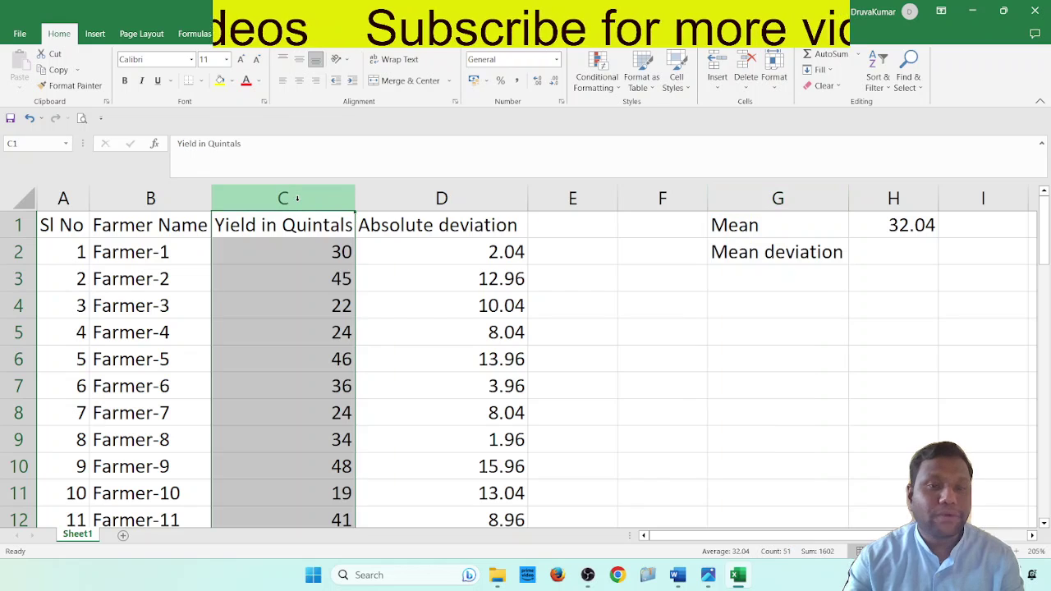
{"action": "left_click", "coordinate": [219, 79]}
{"action": "left_click_drag", "start_coordinate": [797, 216], "coordinate": [873, 218]}
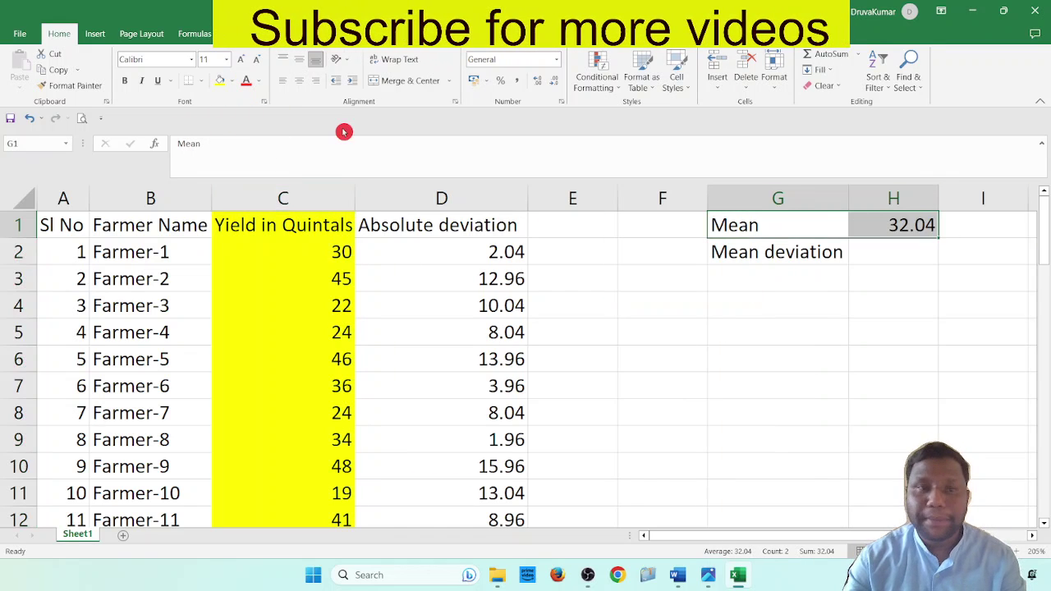
{"action": "left_click", "coordinate": [217, 85]}
{"action": "left_click", "coordinate": [738, 325]}
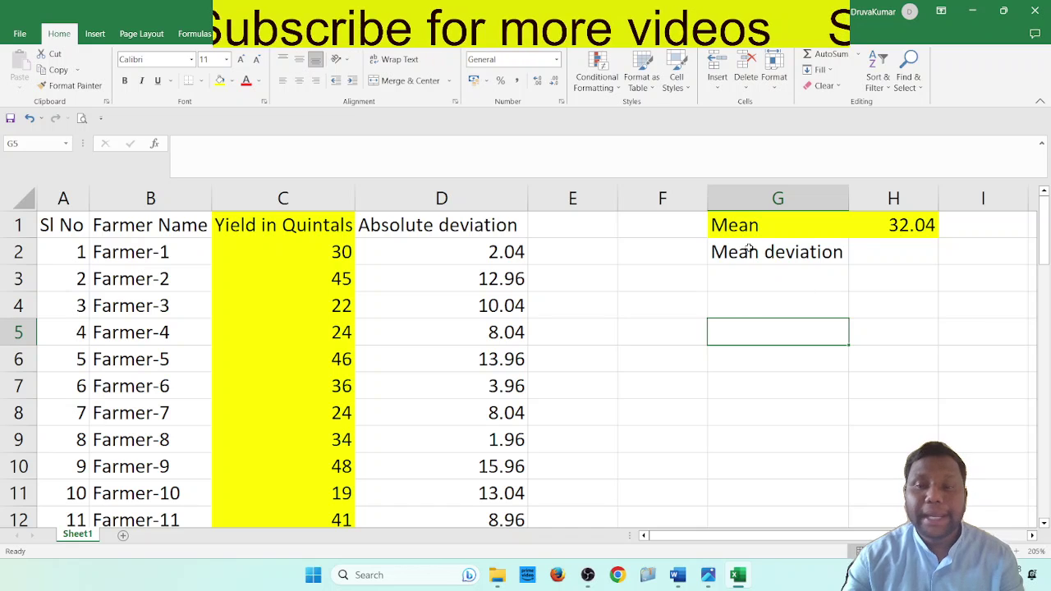
- Fill the entire Absolute deviation column with a medium blue theme colour
{"action": "left_click_drag", "start_coordinate": [749, 249], "coordinate": [879, 244]}
{"action": "left_click", "coordinate": [495, 218]}
{"action": "key", "text": "ctrl+shift+Down"}
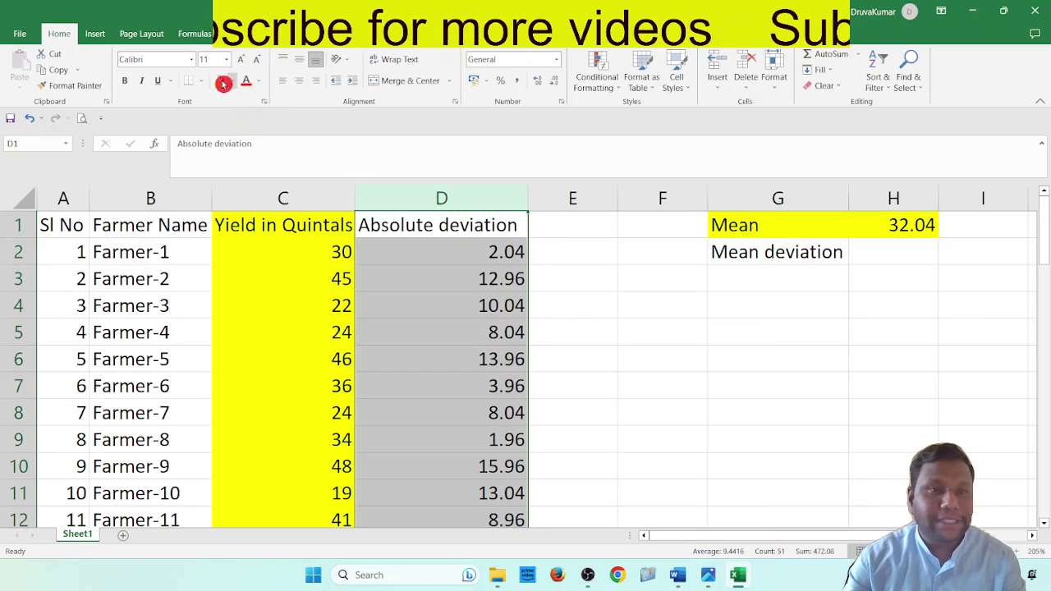
{"action": "left_click", "coordinate": [232, 81]}
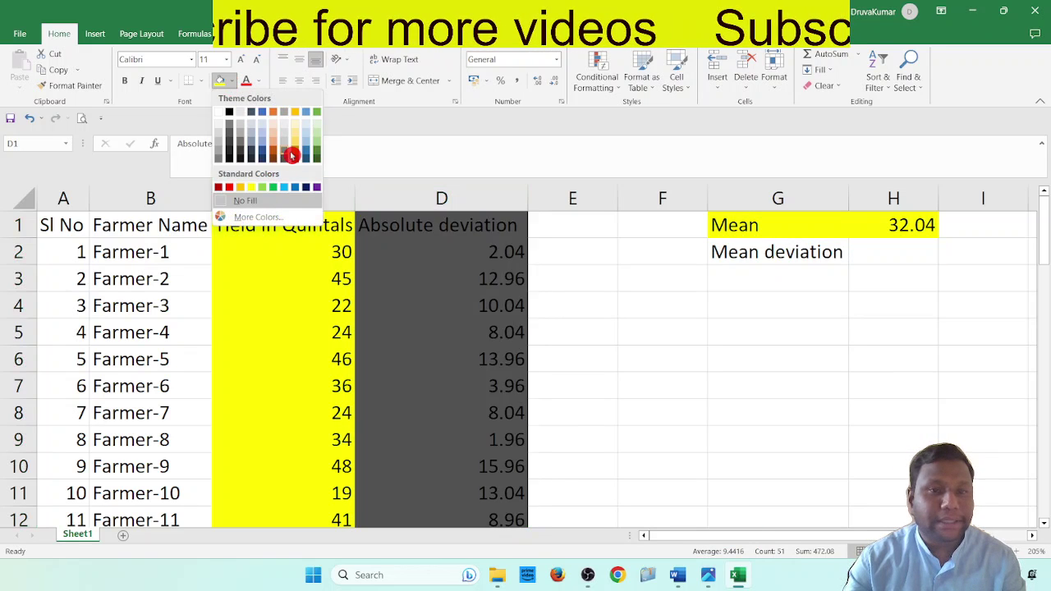
{"action": "left_click", "coordinate": [263, 147]}
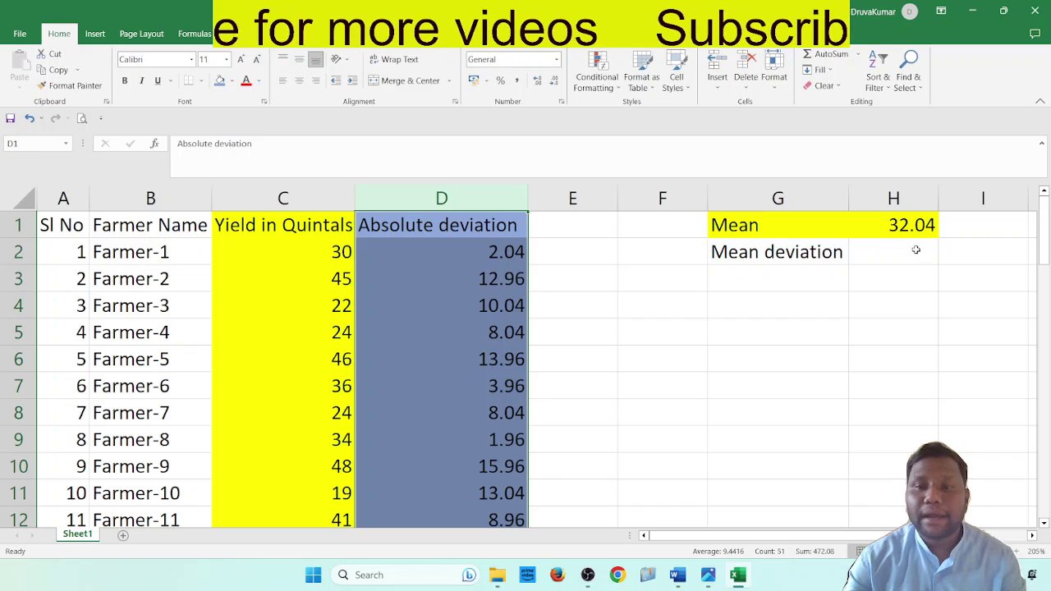
- Apply the same blue fill to the Mean deviation cells G2:H2
{"action": "left_click_drag", "start_coordinate": [778, 251], "coordinate": [873, 244]}
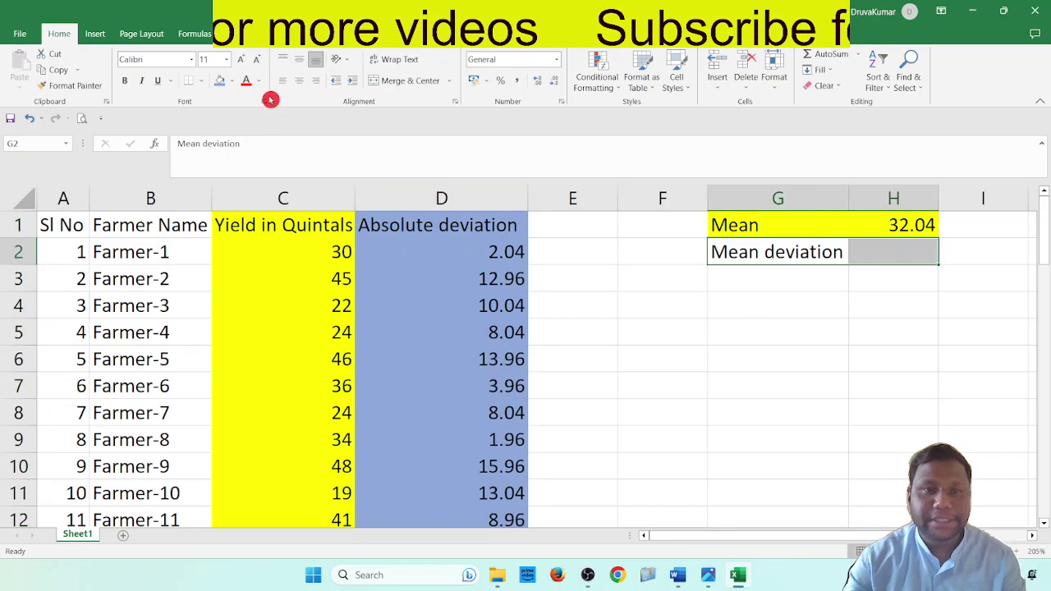
{"action": "left_click", "coordinate": [223, 86]}
{"action": "left_click", "coordinate": [452, 263]}
{"action": "left_click", "coordinate": [293, 241]}
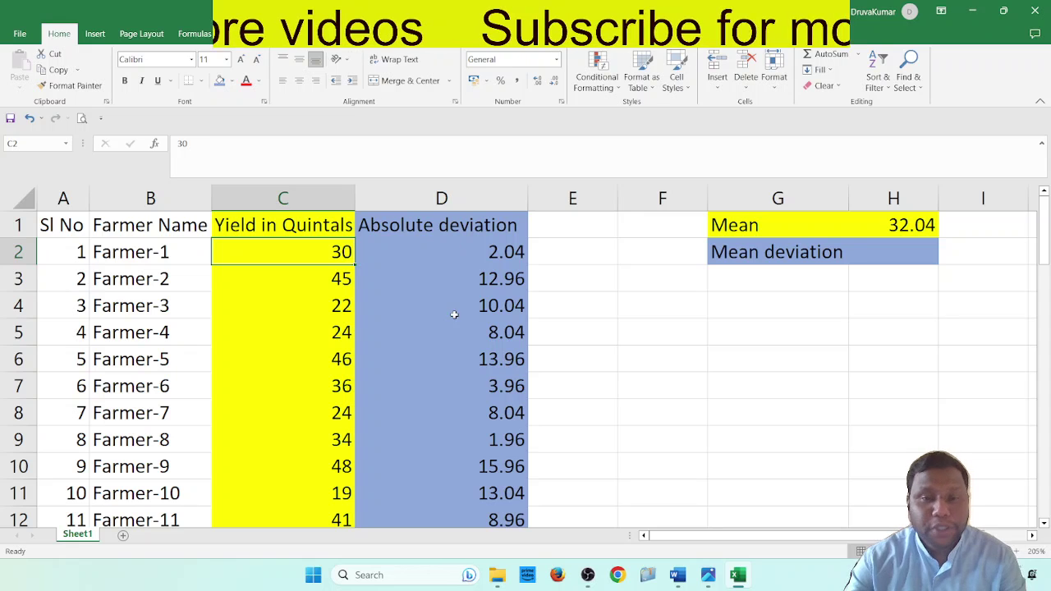
- Calculate the mean deviation in H2 with the AVERAGE function over D2:D51
{"action": "left_click", "coordinate": [909, 255]}
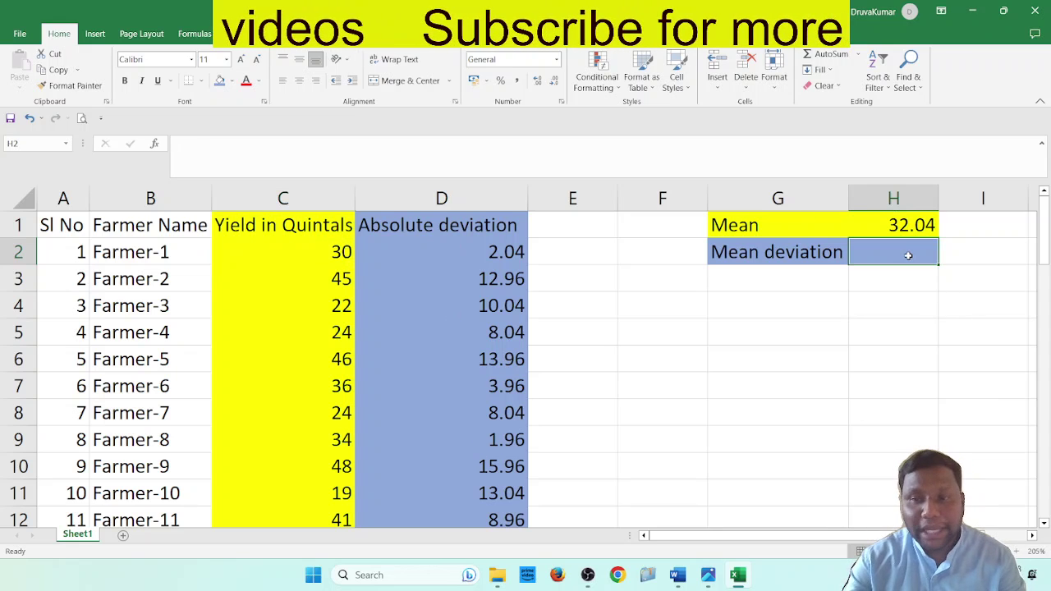
{"action": "type", "text": "=mea"}
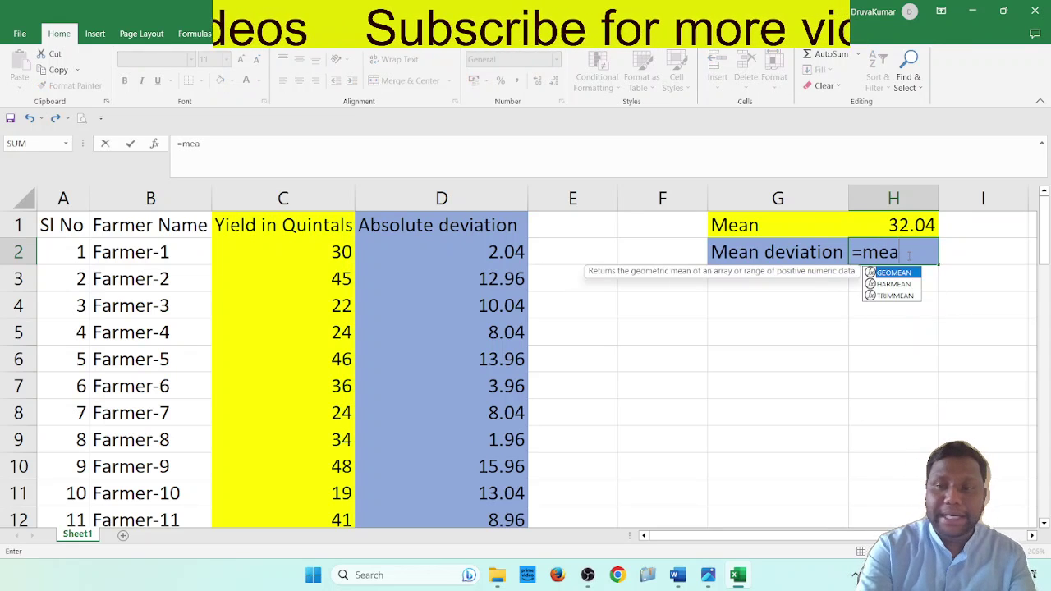
{"action": "key", "text": "BackSpace"}
{"action": "key", "text": "BackSpace"}
{"action": "key", "text": "BackSpace"}
{"action": "type", "text": "ave"}
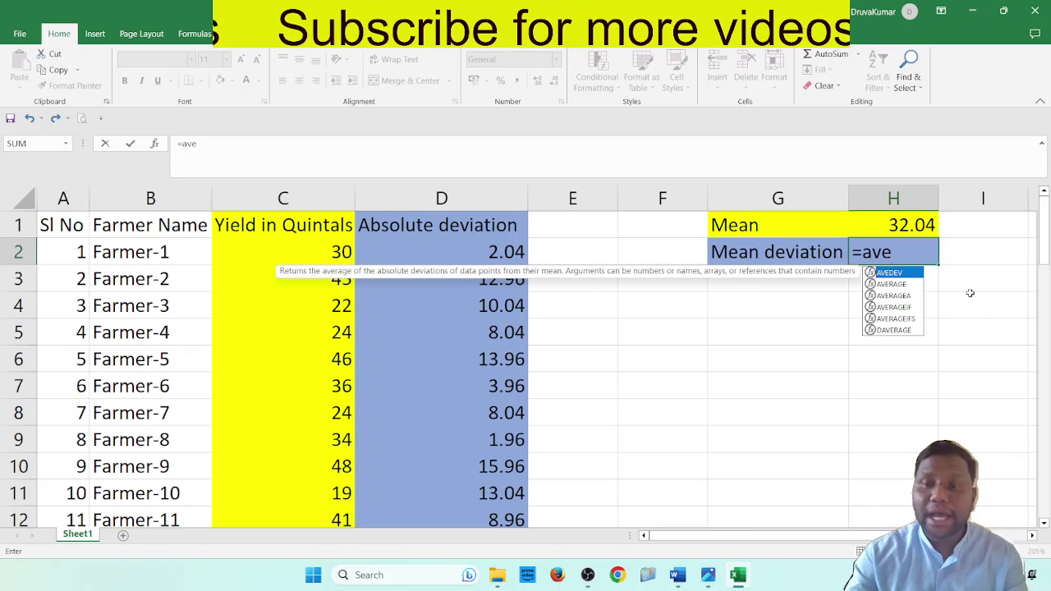
{"action": "double_click", "coordinate": [892, 284]}
{"action": "left_click_drag", "start_coordinate": [481, 251], "coordinate": [484, 471]}
{"action": "scroll", "coordinate": [575, 422], "scroll_direction": "up", "scroll_amount": 14}
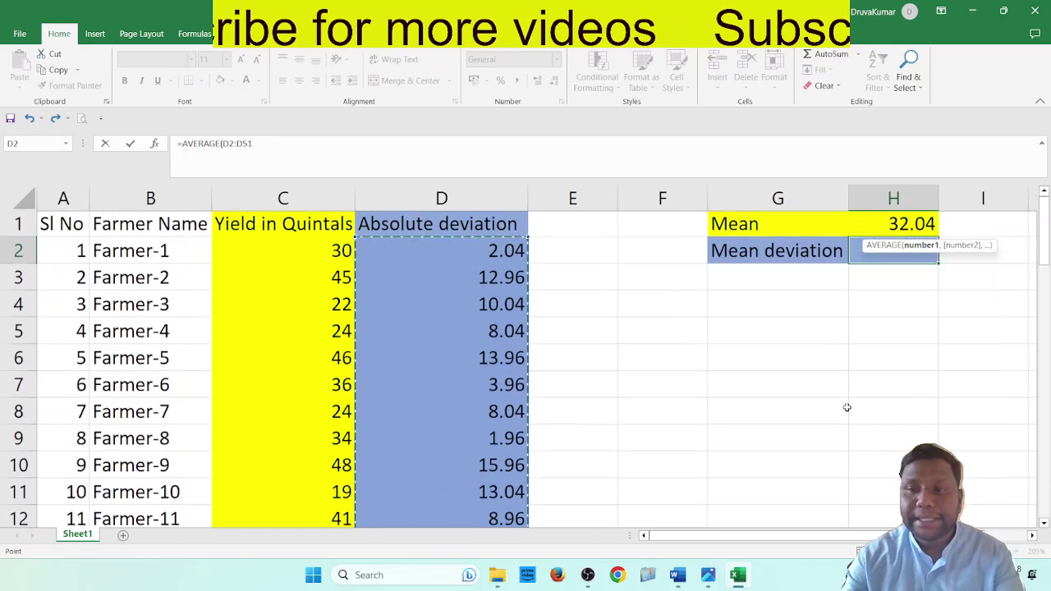
{"action": "key", "text": "Return"}
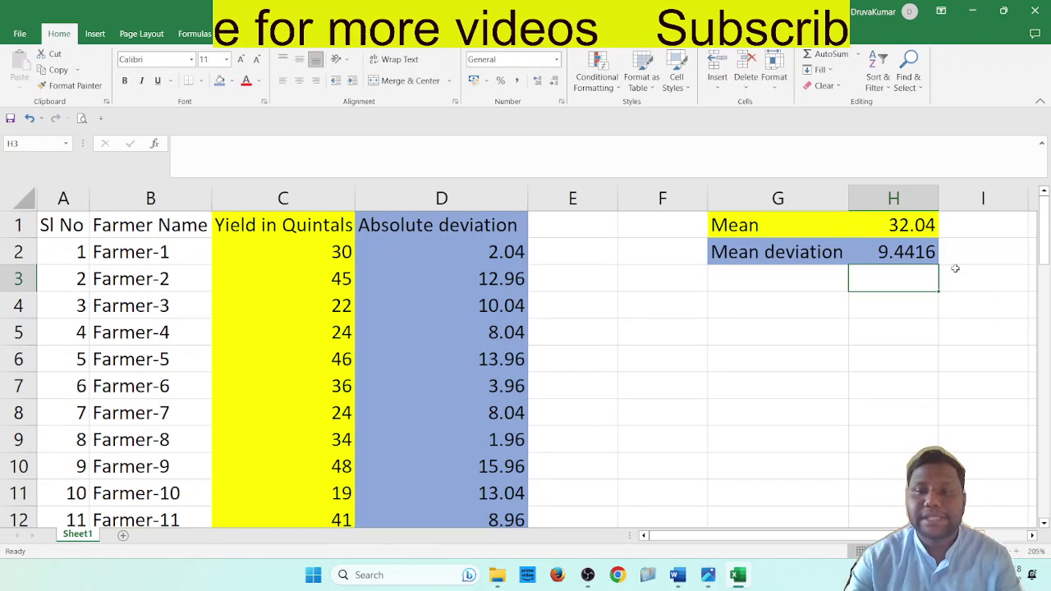
{"action": "left_click", "coordinate": [871, 222]}
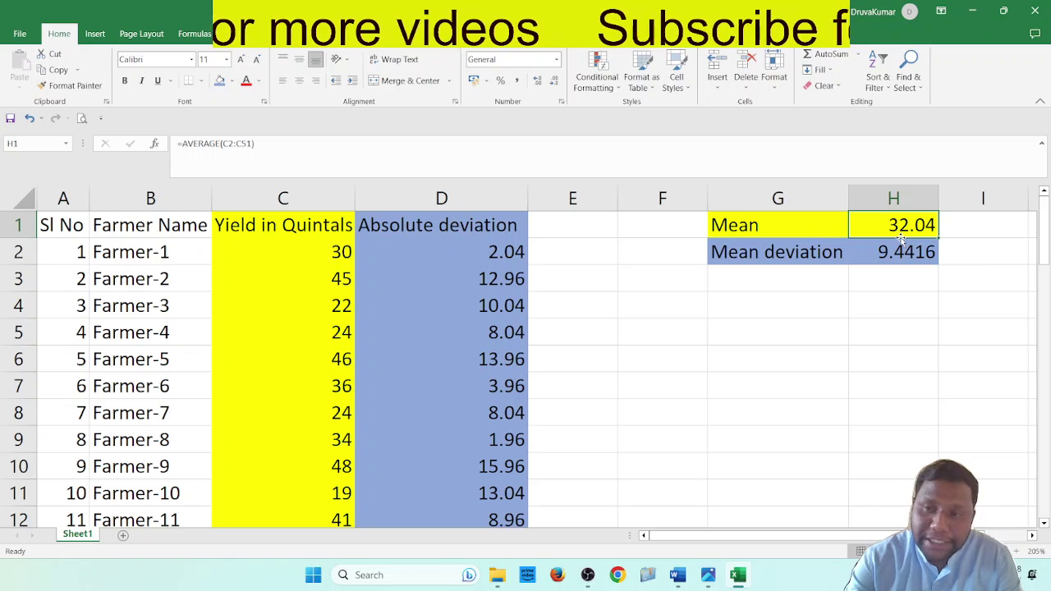
{"action": "left_click", "coordinate": [782, 260]}
{"action": "left_click", "coordinate": [866, 254]}
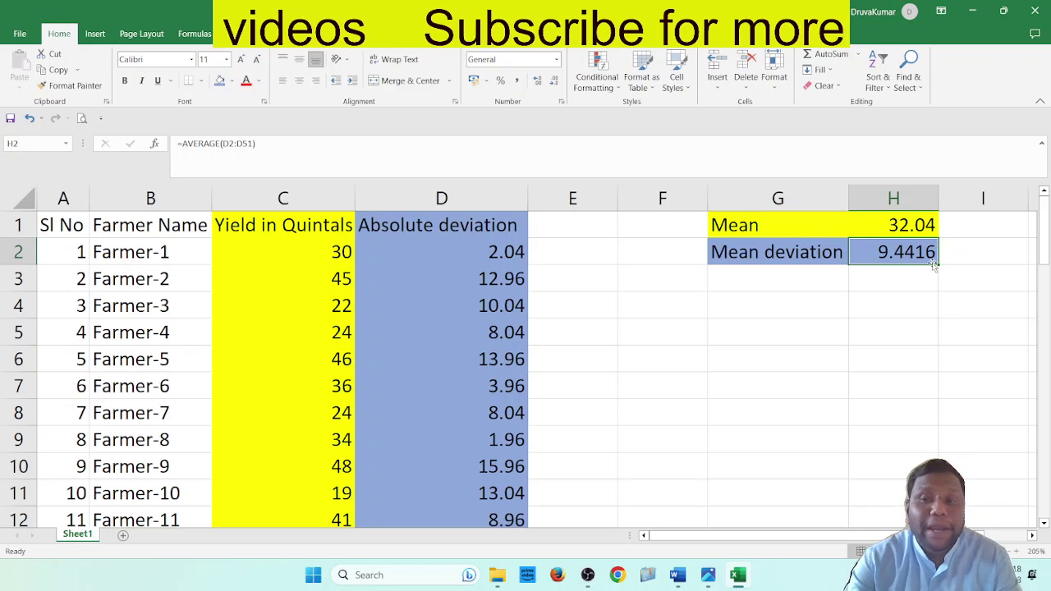
{"action": "left_click", "coordinate": [786, 240]}
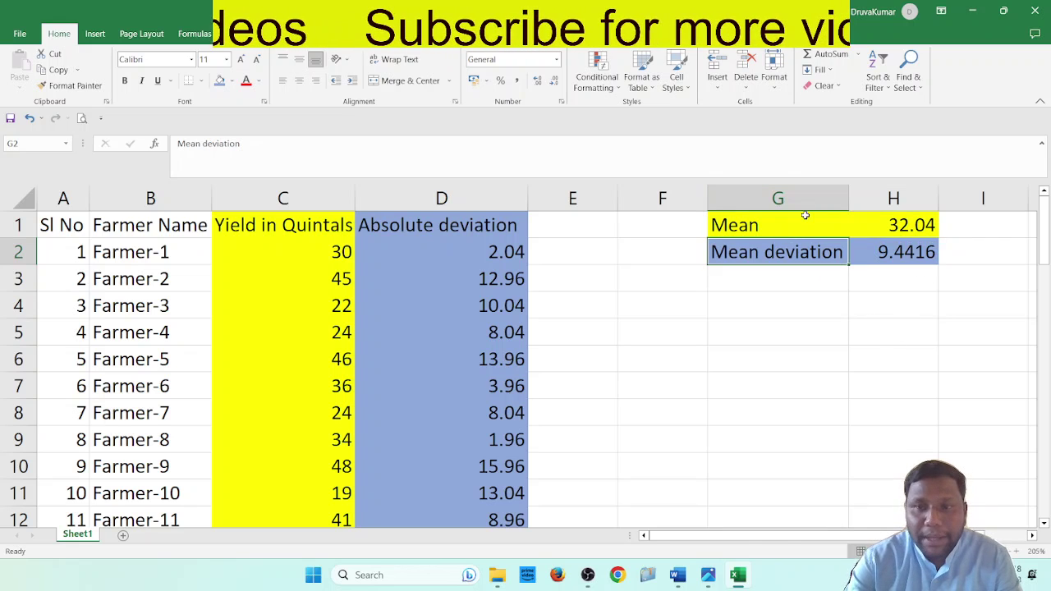
- Add borders around every cell of the summary range G1:H2
{"action": "left_click_drag", "start_coordinate": [807, 216], "coordinate": [875, 249]}
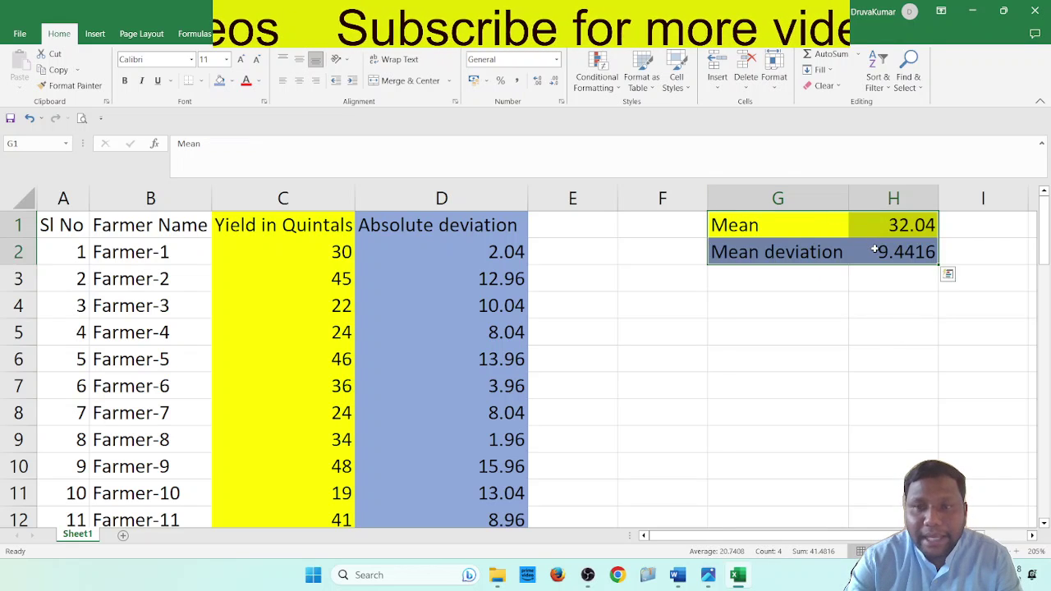
{"action": "left_click", "coordinate": [202, 80]}
{"action": "left_click", "coordinate": [222, 202]}
{"action": "left_click", "coordinate": [771, 398]}
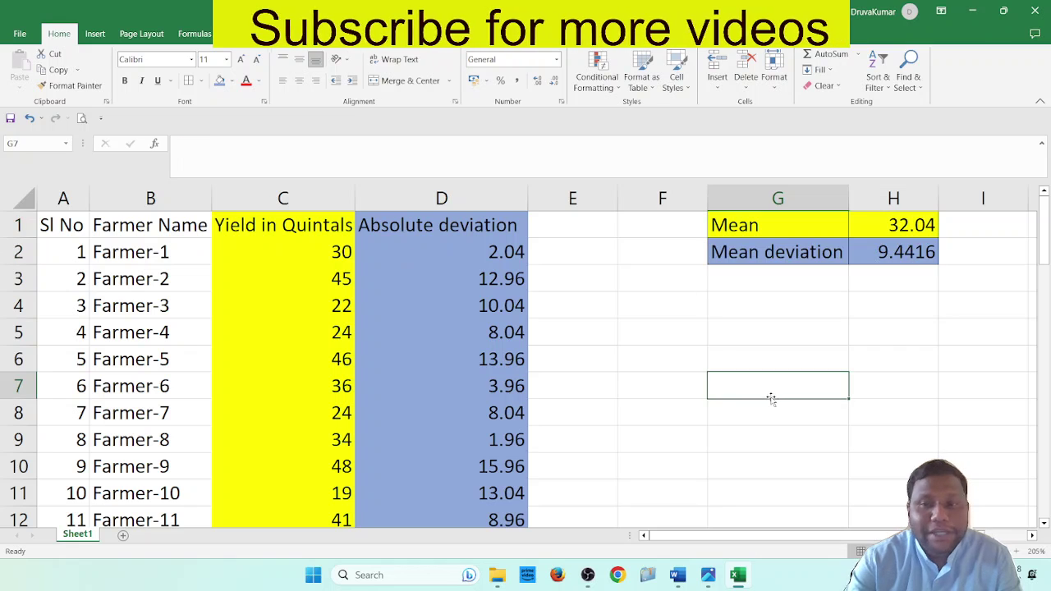
{"action": "left_click", "coordinate": [793, 218]}
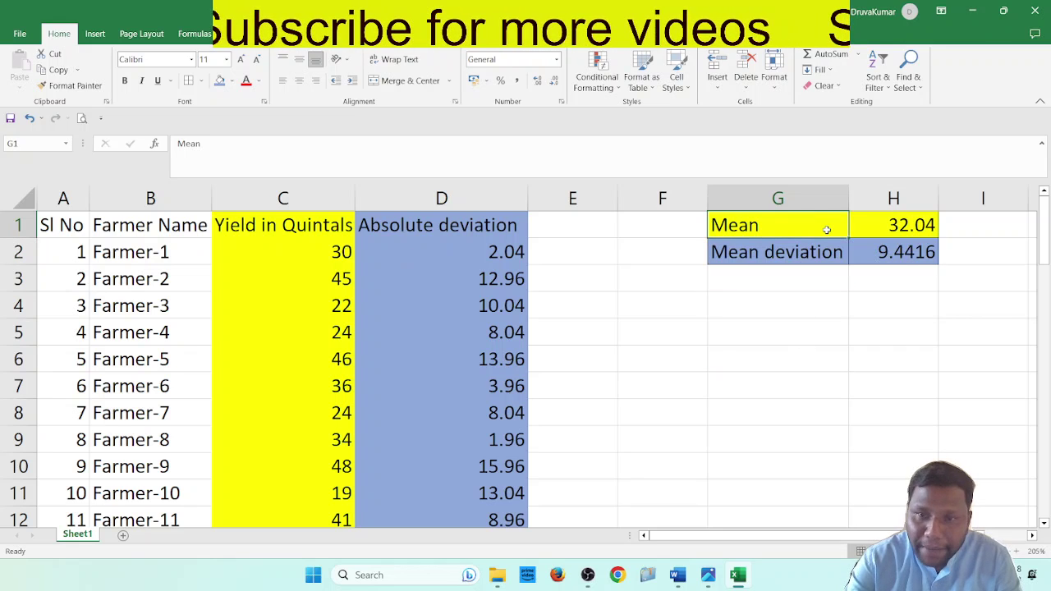
{"action": "left_click", "coordinate": [415, 258]}
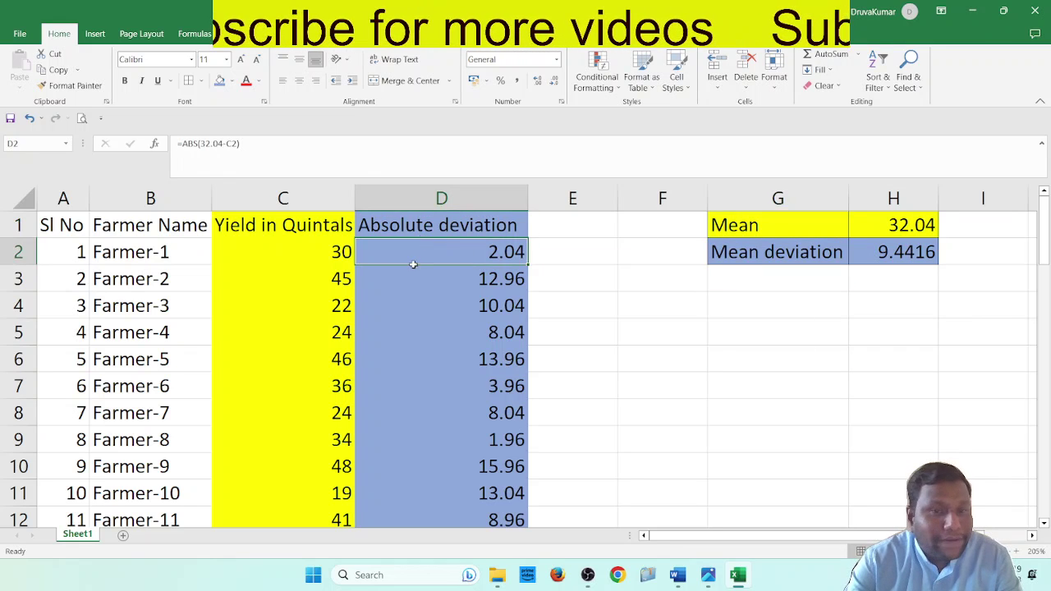
{"action": "left_click", "coordinate": [348, 256]}
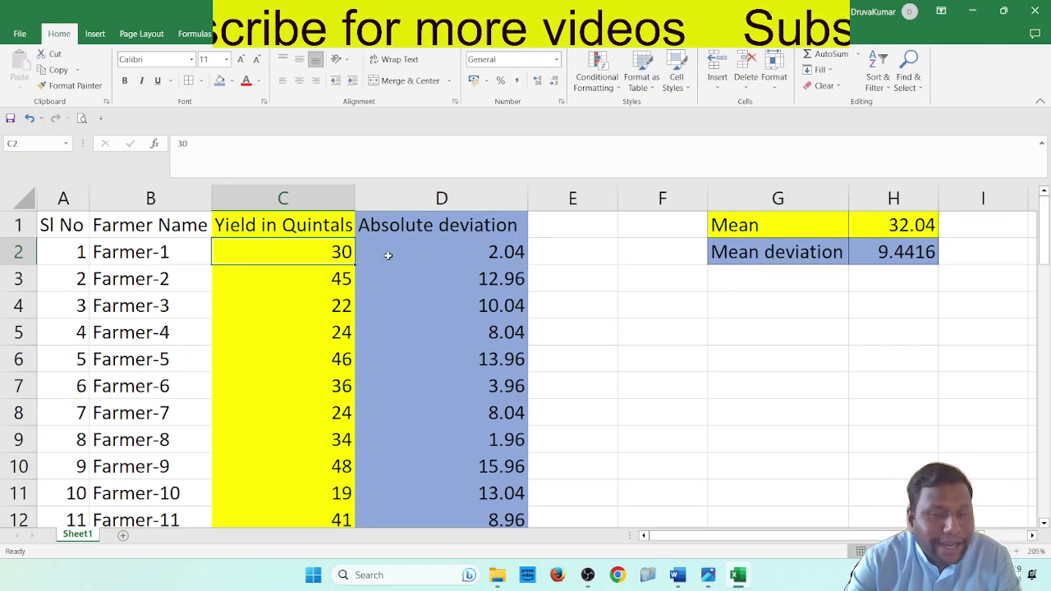
{"action": "left_click", "coordinate": [803, 226]}
{"action": "left_click", "coordinate": [483, 252]}
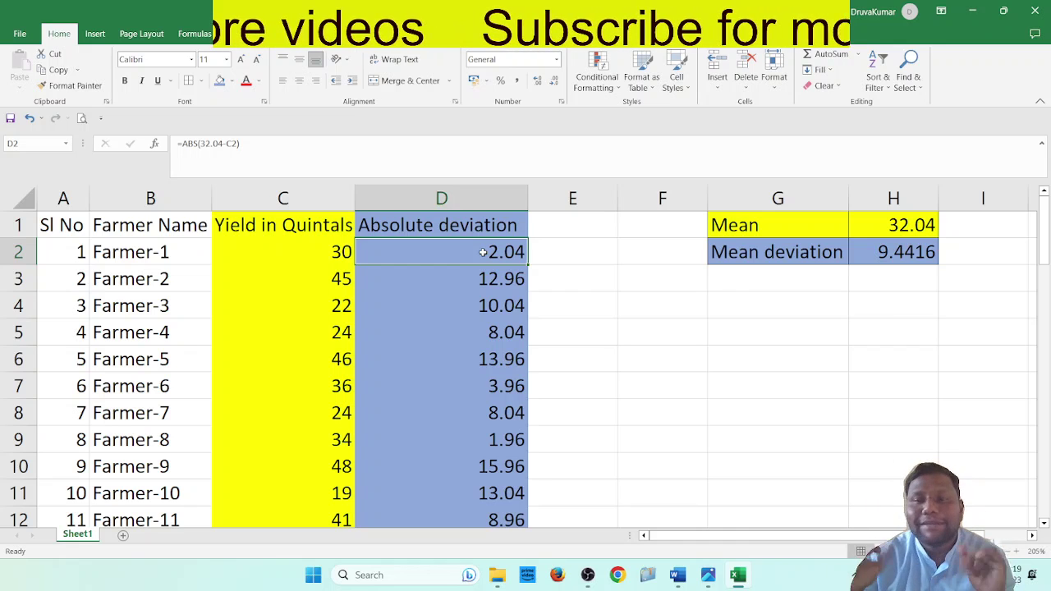
- Enter the labels Quartile-1 in G4 and Quartile-3 in G5
{"action": "left_click", "coordinate": [835, 307]}
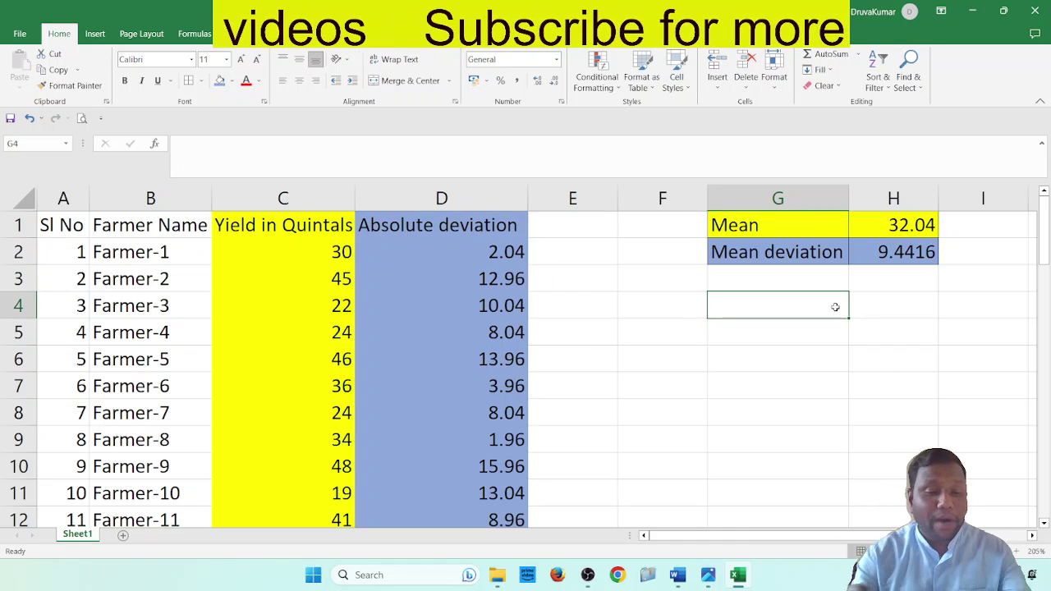
{"action": "type", "text": "Quart"}
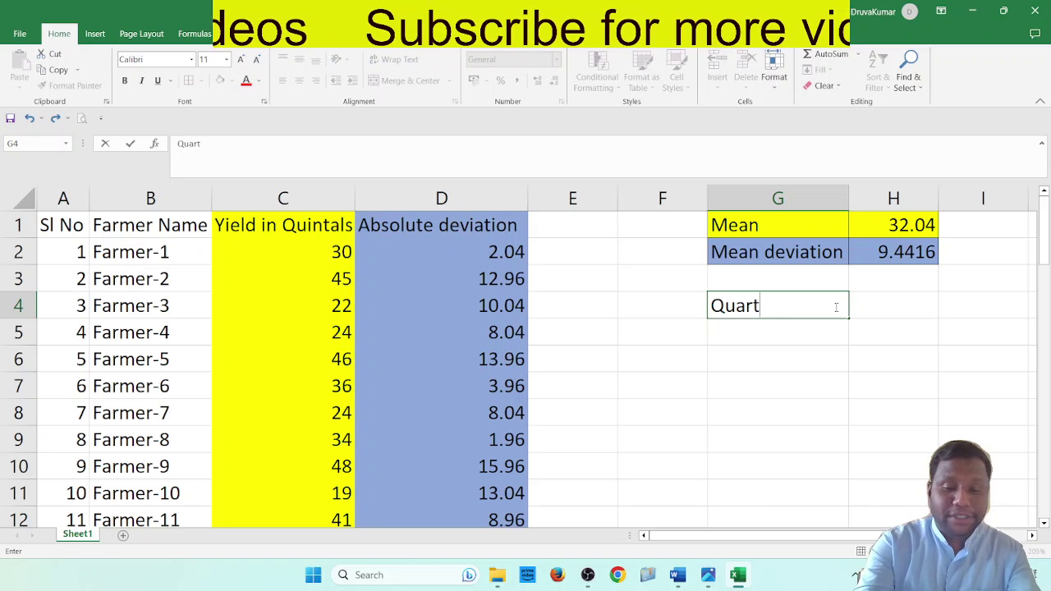
{"action": "type", "text": "ile-1"}
{"action": "key", "text": "Return"}
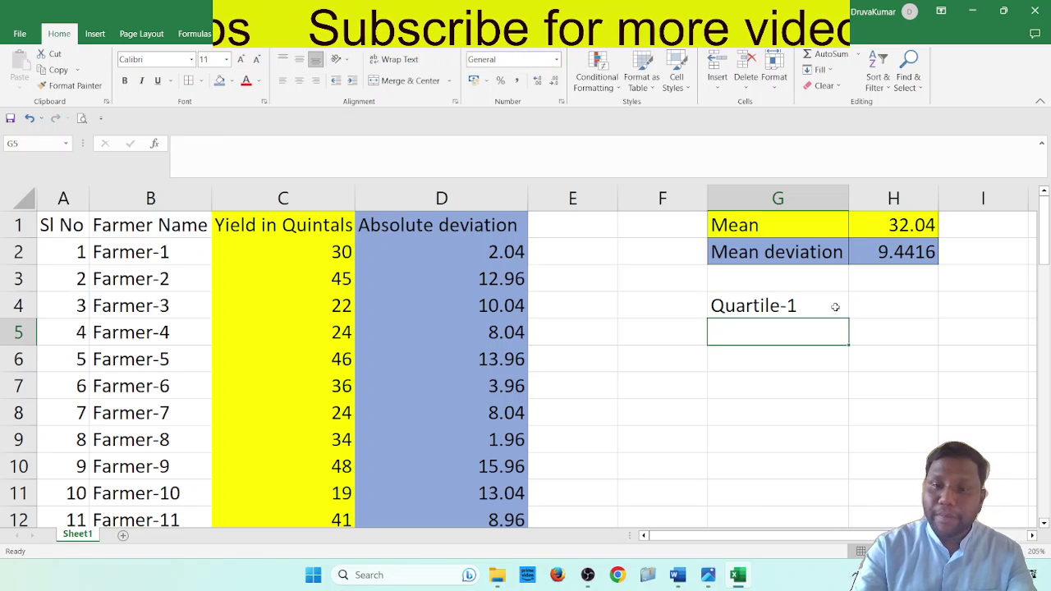
{"action": "type", "text": "Quarti"}
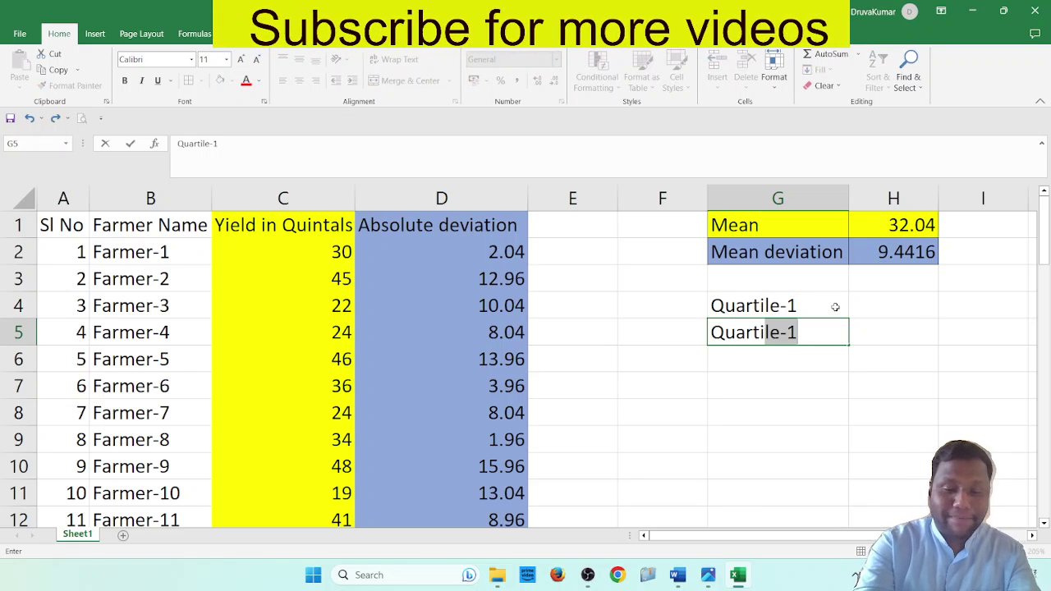
{"action": "type", "text": "le-3"}
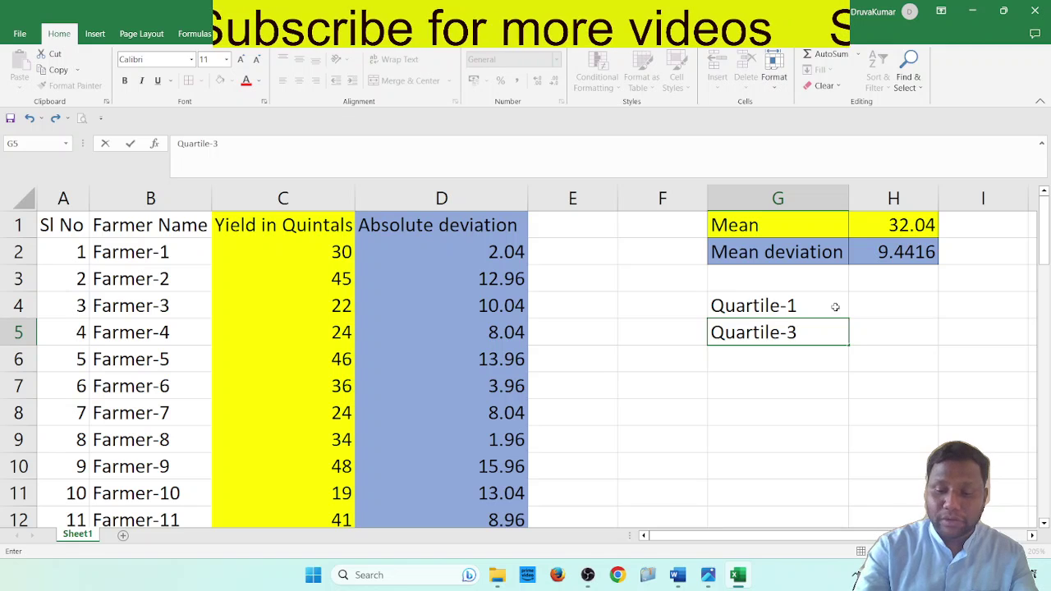
{"action": "key", "text": "Return"}
- Add the label Quartile deviation in G6 and widen column G to fit it
{"action": "type", "text": "Qy"}
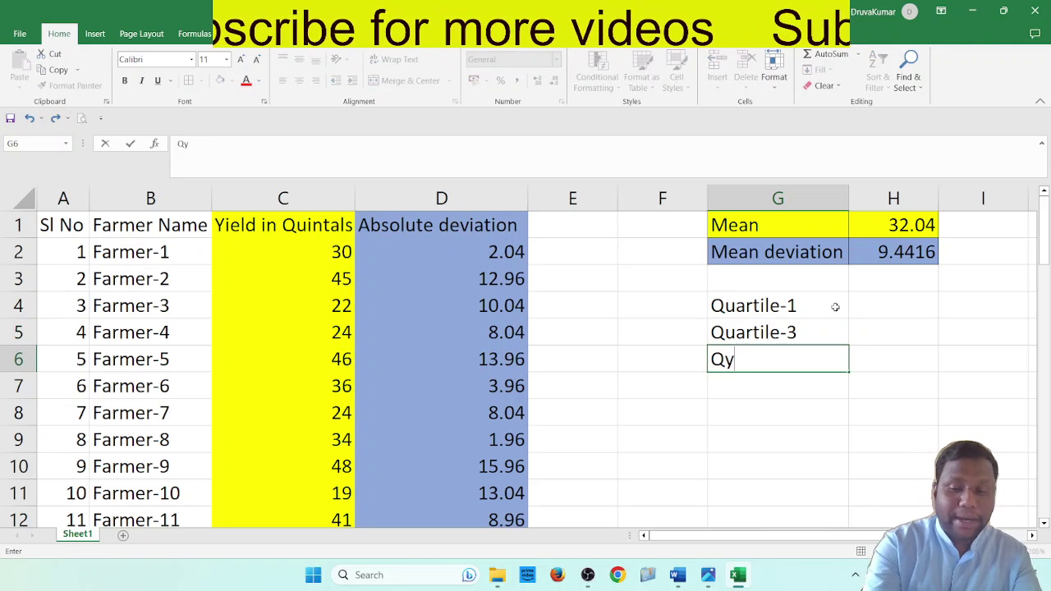
{"action": "key", "text": "BackSpace"}
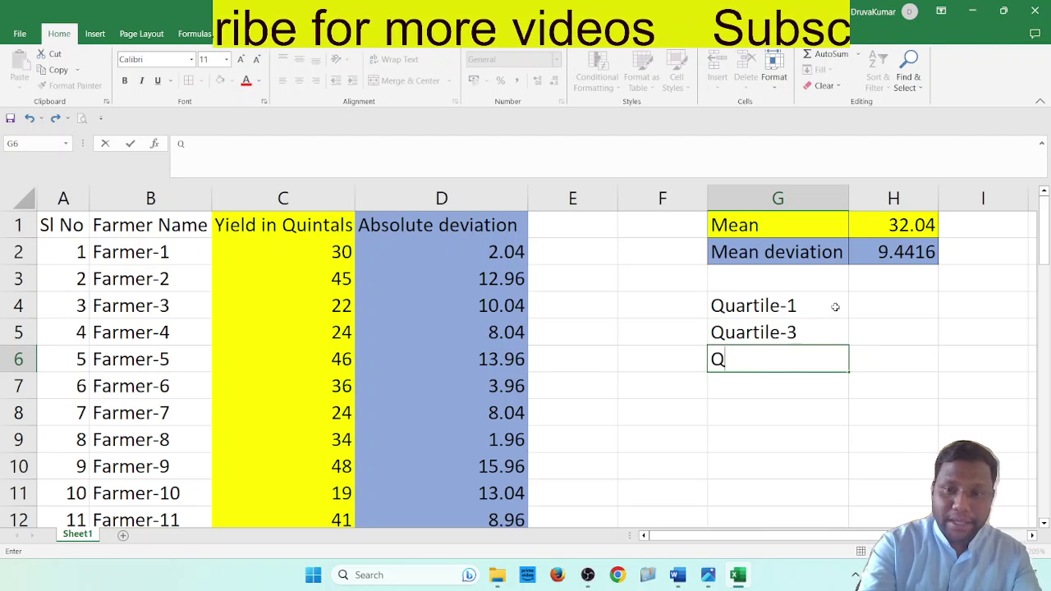
{"action": "type", "text": "uartile"}
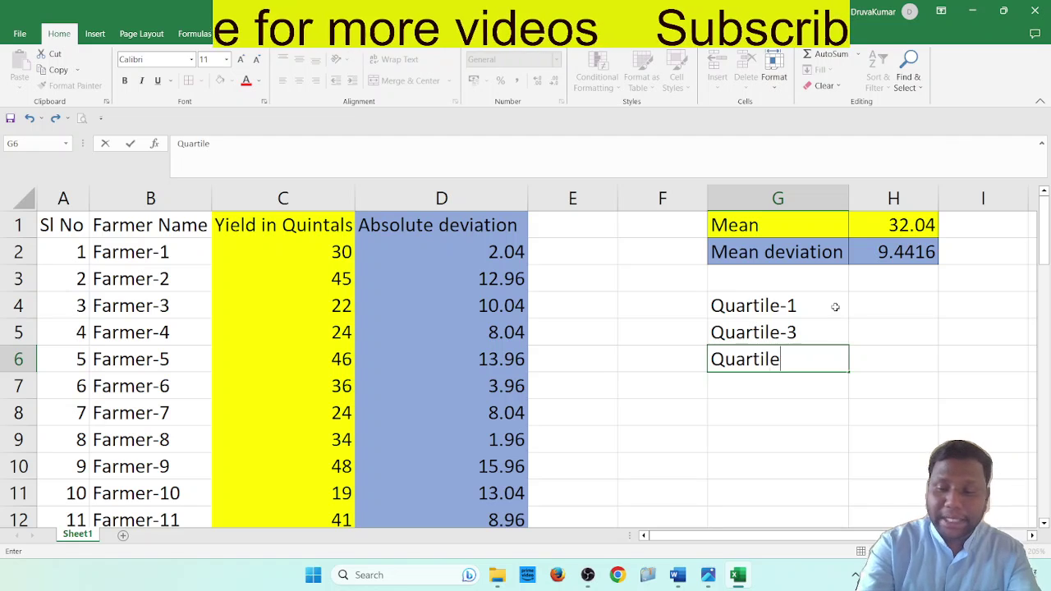
{"action": "type", "text": " dev"}
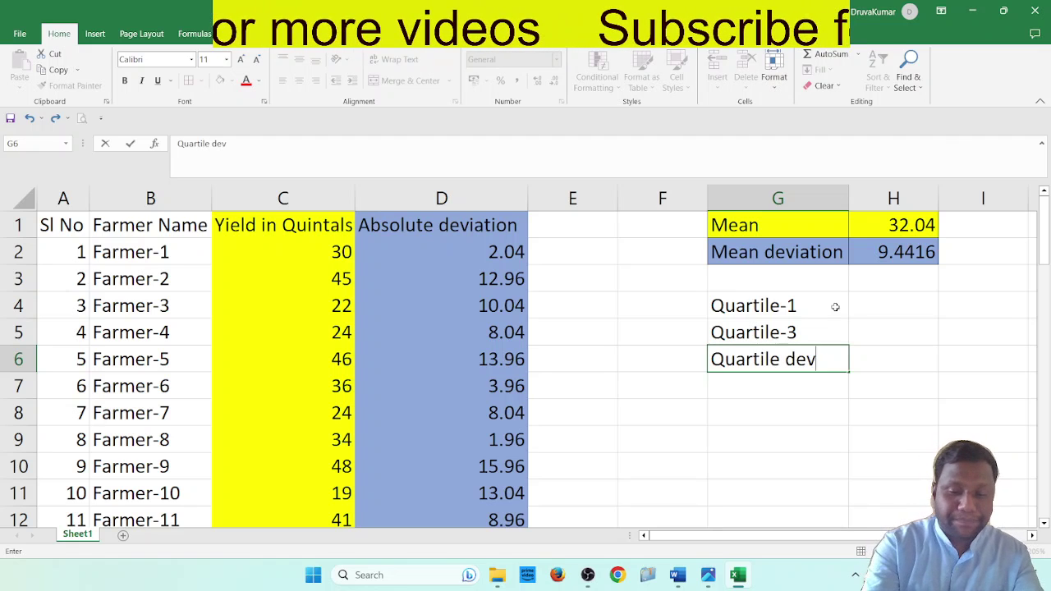
{"action": "type", "text": "iation"}
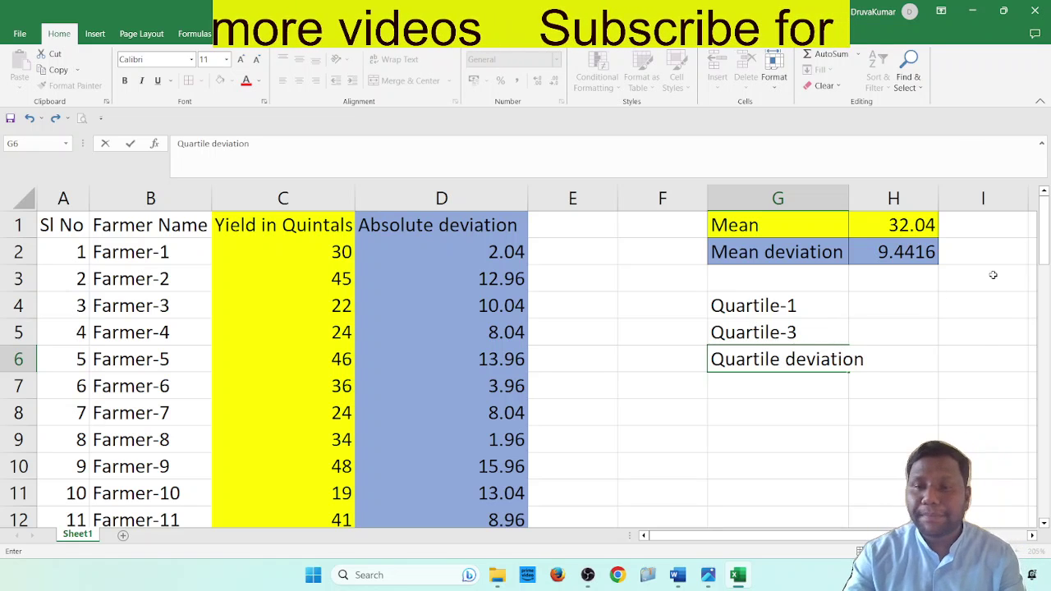
{"action": "left_click", "coordinate": [986, 348]}
{"action": "left_click_drag", "start_coordinate": [848, 199], "coordinate": [869, 199]}
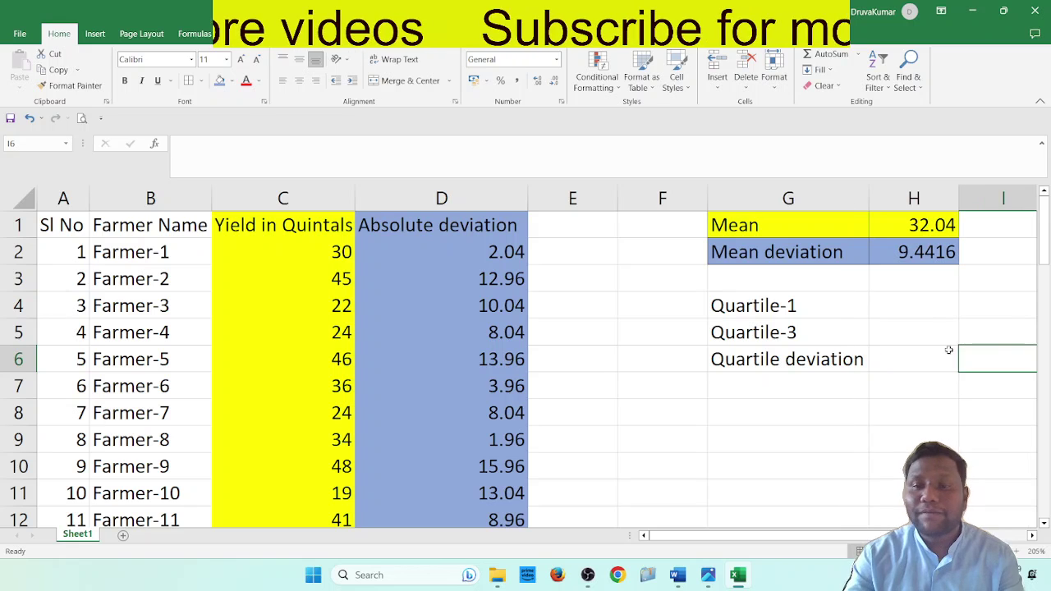
- Fill the quartile range G4:H6 with standard yellow
{"action": "left_click", "coordinate": [926, 301]}
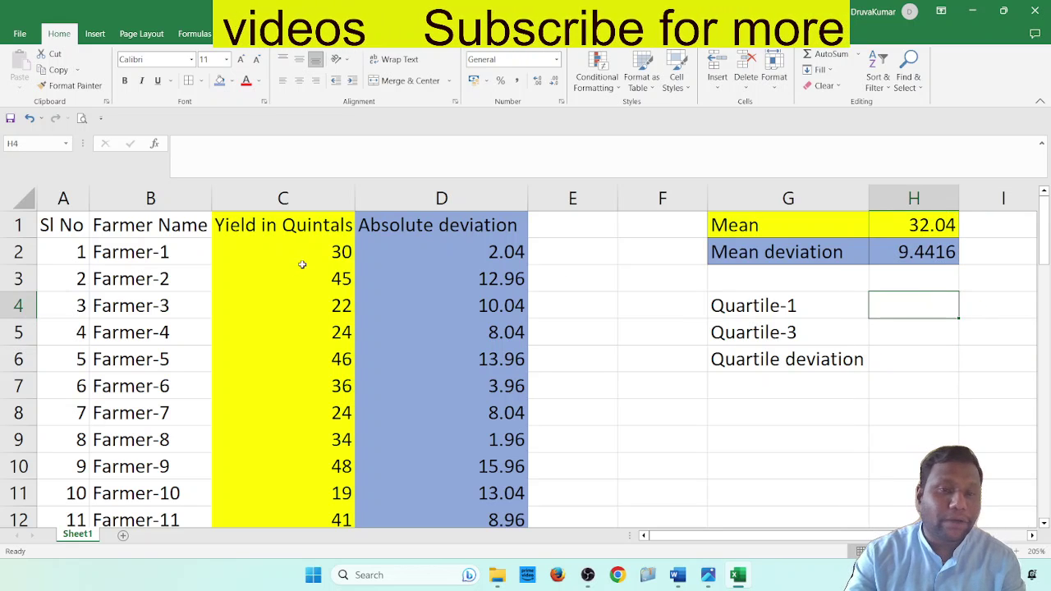
{"action": "left_click_drag", "start_coordinate": [815, 305], "coordinate": [903, 369]}
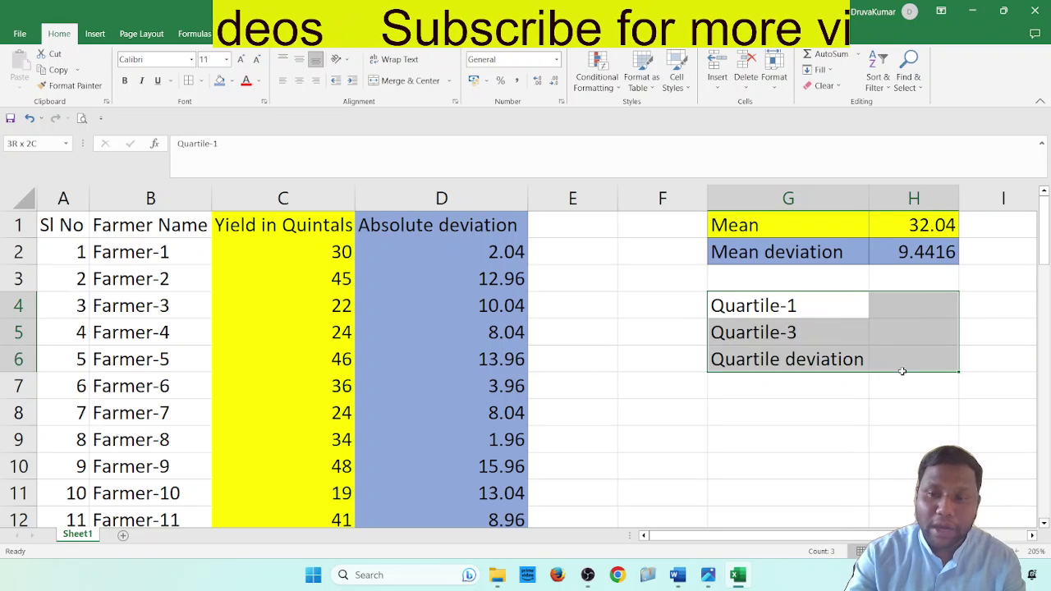
{"action": "left_click", "coordinate": [233, 80]}
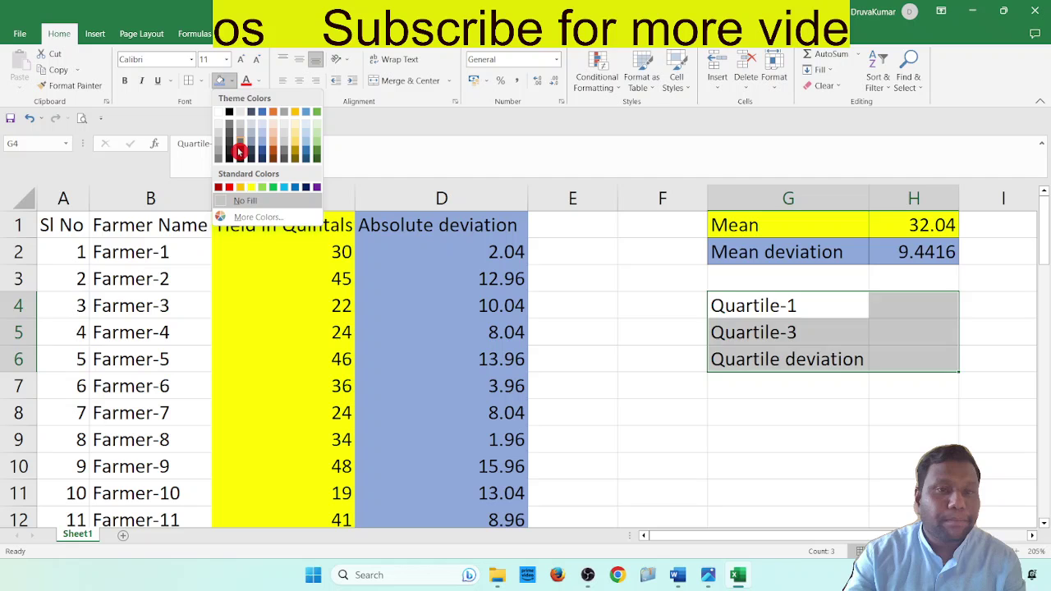
{"action": "left_click", "coordinate": [251, 190]}
{"action": "left_click", "coordinate": [680, 440]}
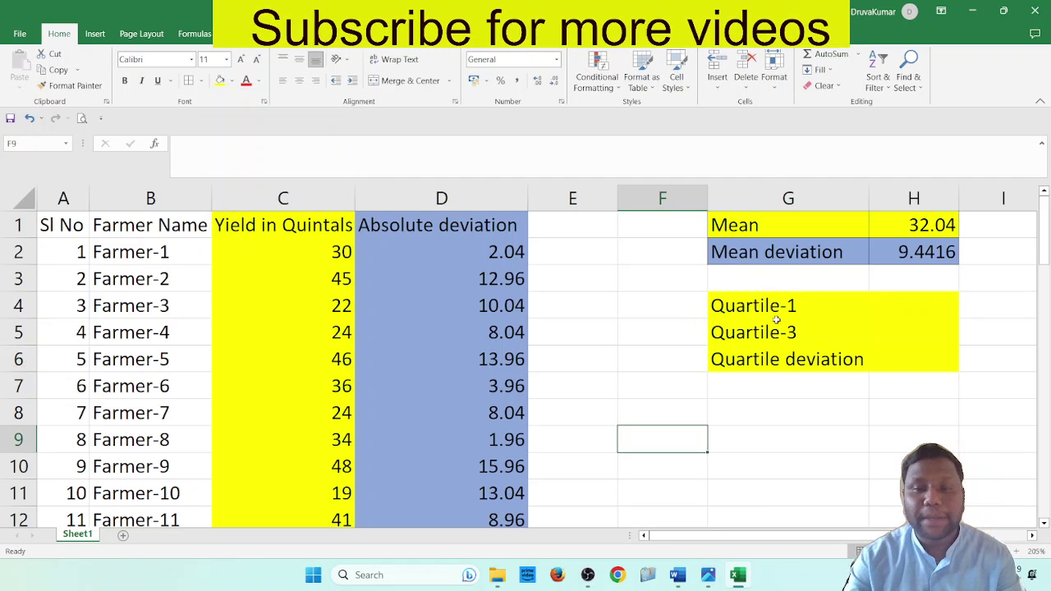
{"action": "left_click", "coordinate": [824, 301]}
{"action": "left_click_drag", "start_coordinate": [854, 319], "coordinate": [891, 361]}
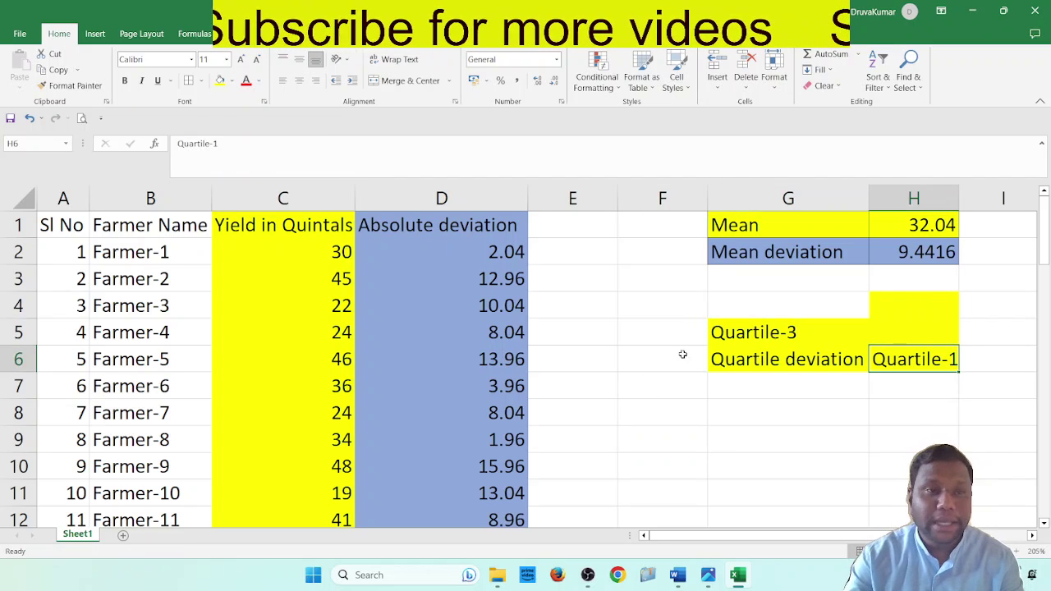
{"action": "left_click", "coordinate": [38, 69]}
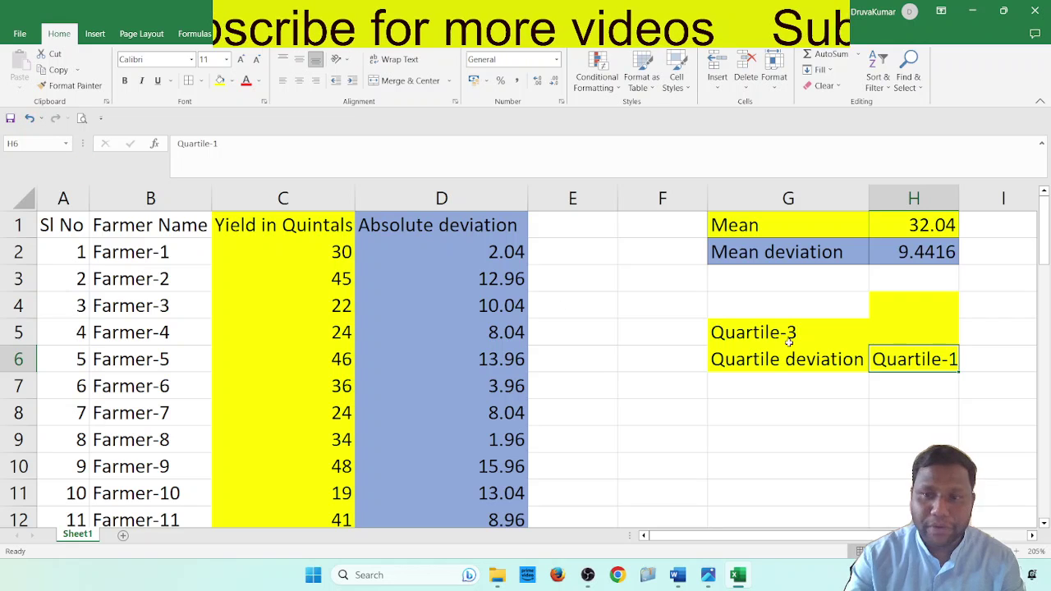
{"action": "left_click", "coordinate": [29, 118]}
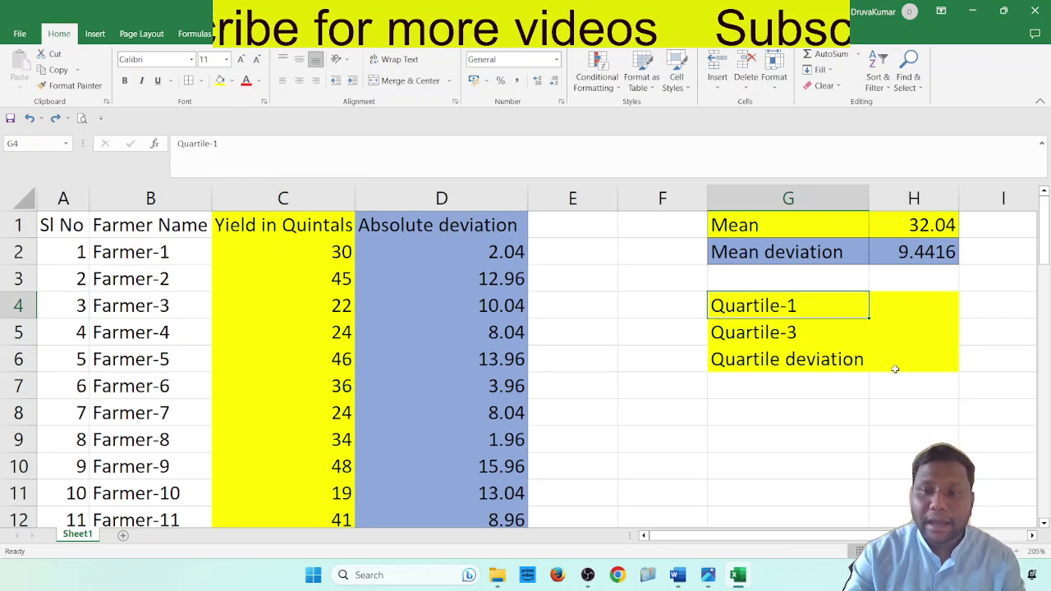
- Add borders around every cell of the quartile range G4:H6
{"action": "left_click_drag", "start_coordinate": [844, 310], "coordinate": [910, 359]}
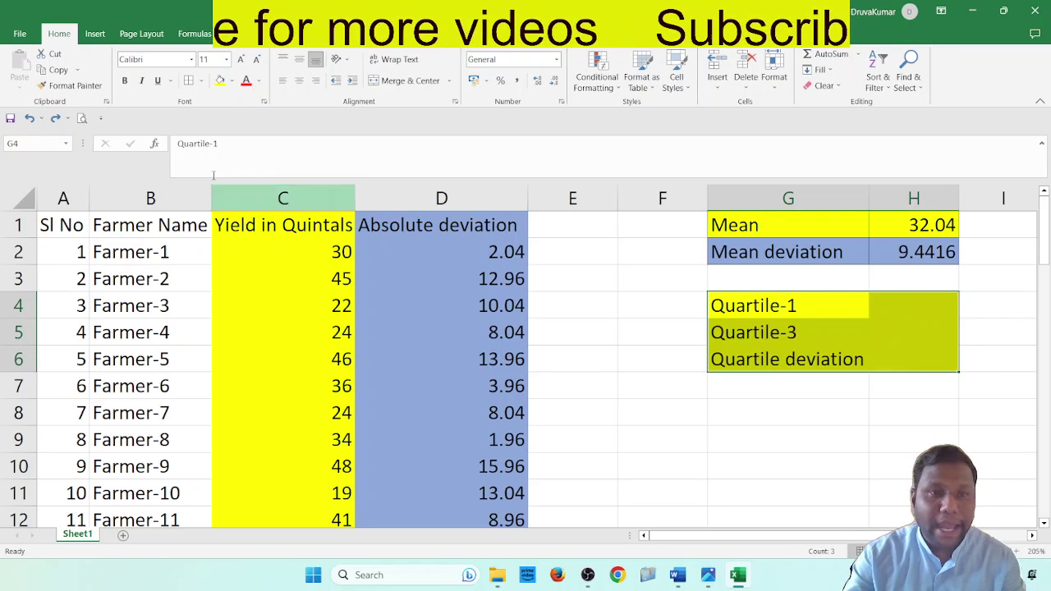
{"action": "left_click", "coordinate": [665, 437]}
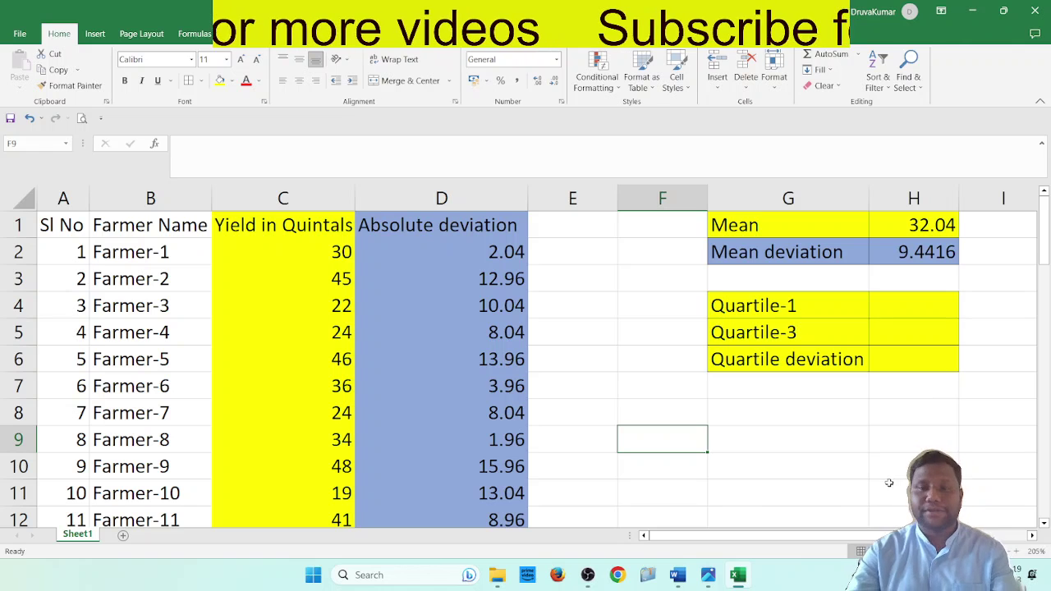
- Calculate the first quartile in H4 with the QUARTILE function over C2:C51 and quart value 1
{"action": "left_click", "coordinate": [905, 309]}
{"action": "type", "text": "="}
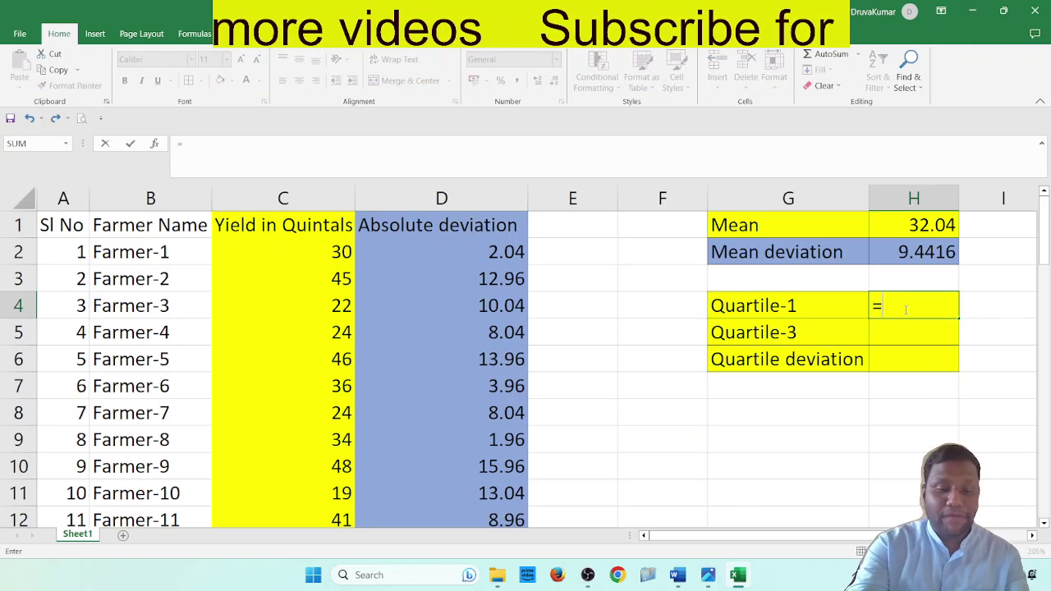
{"action": "type", "text": "quar"}
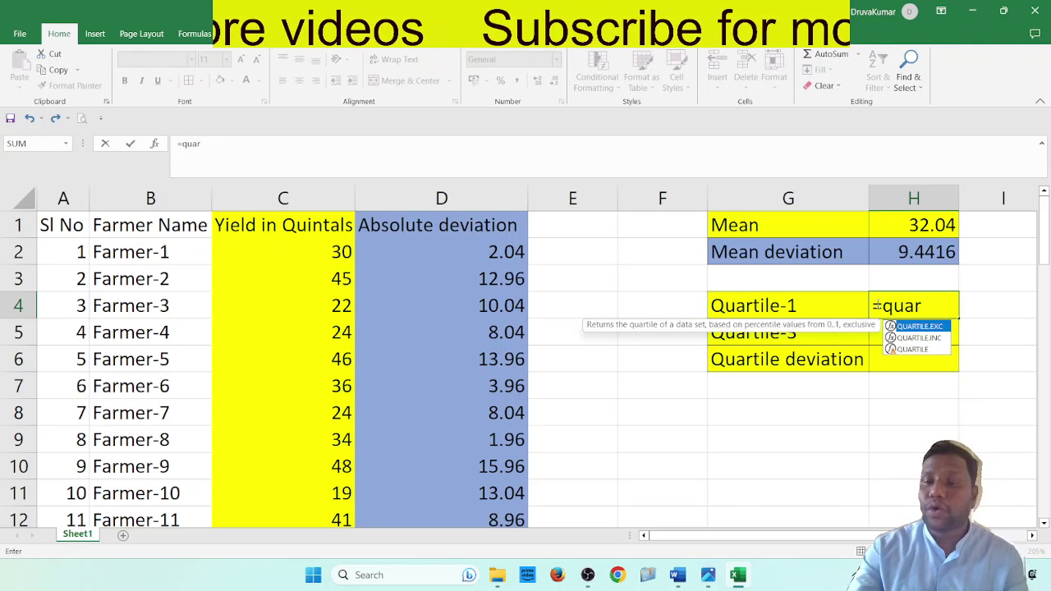
{"action": "double_click", "coordinate": [925, 350]}
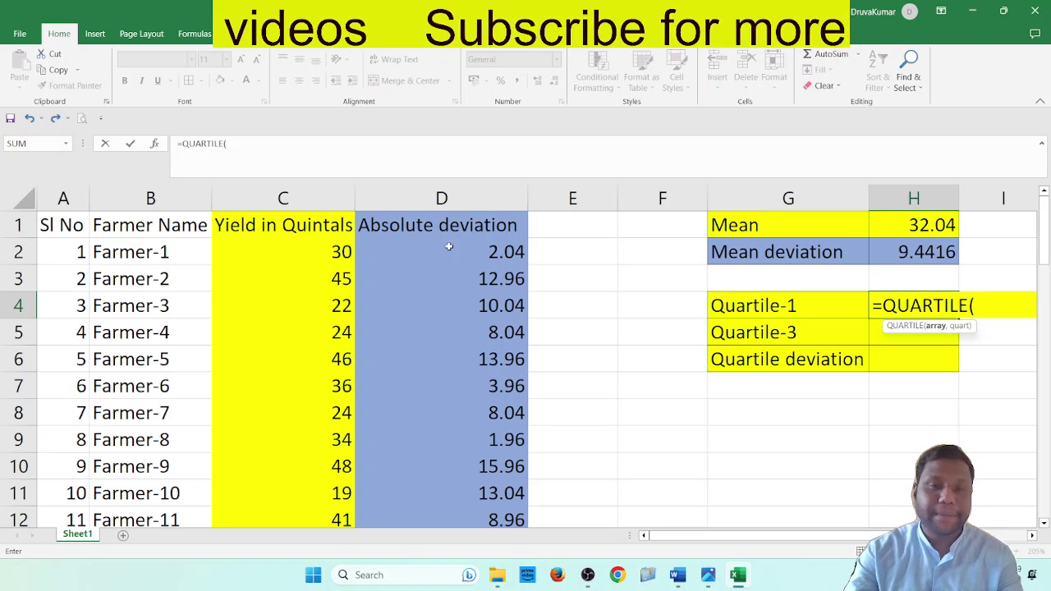
{"action": "left_click_drag", "start_coordinate": [263, 247], "coordinate": [265, 279]}
{"action": "left_click_drag", "start_coordinate": [265, 386], "coordinate": [348, 252]}
{"action": "left_click", "coordinate": [347, 252]}
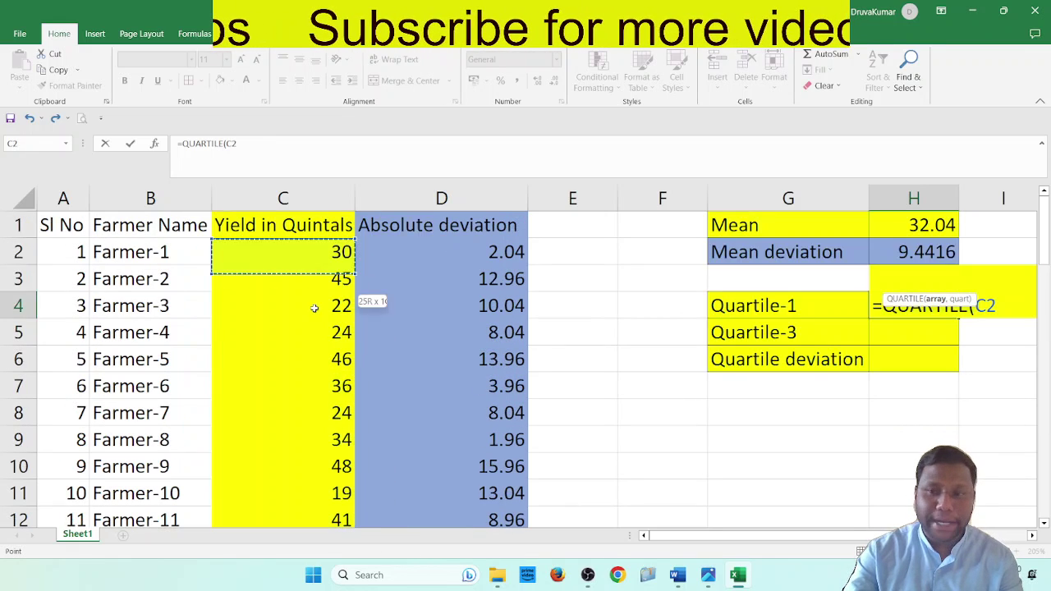
{"action": "left_click_drag", "start_coordinate": [315, 308], "coordinate": [333, 462]}
{"action": "scroll", "coordinate": [747, 296], "scroll_direction": "up", "scroll_amount": 14}
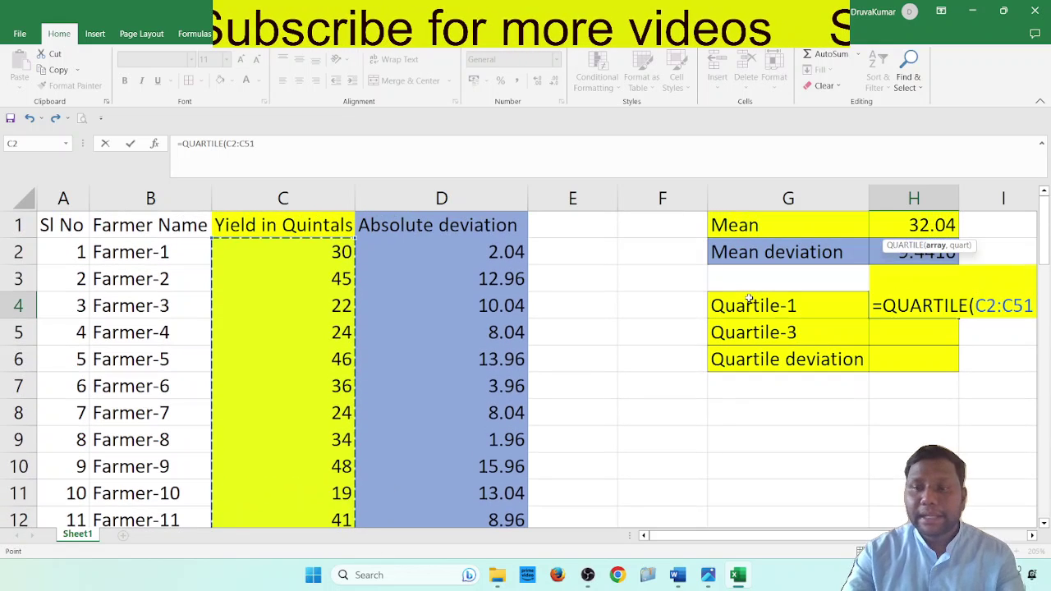
{"action": "type", "text": ","}
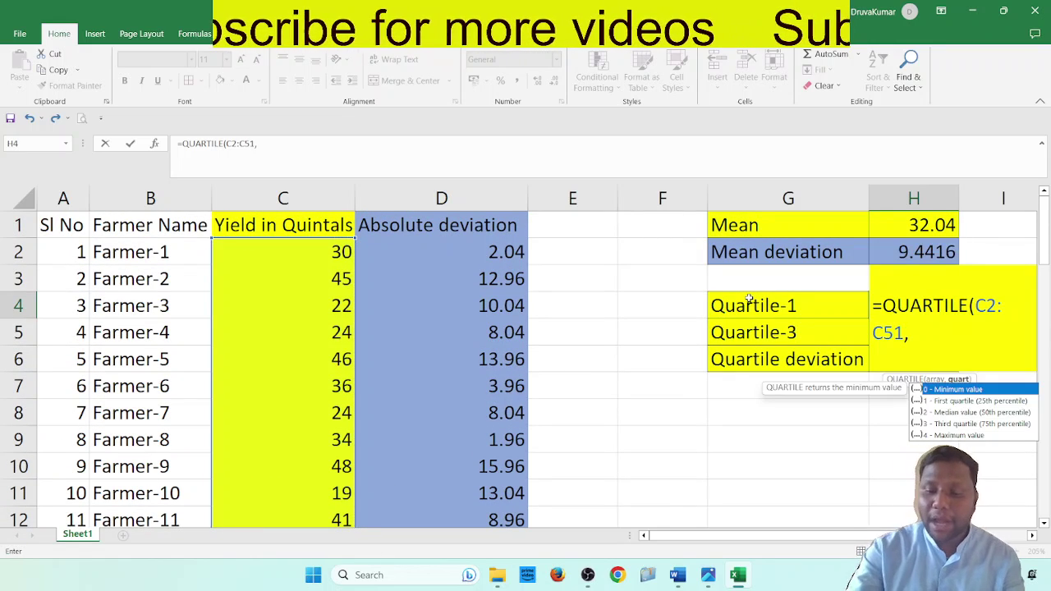
{"action": "type", "text": "1"}
{"action": "key", "text": "Return"}
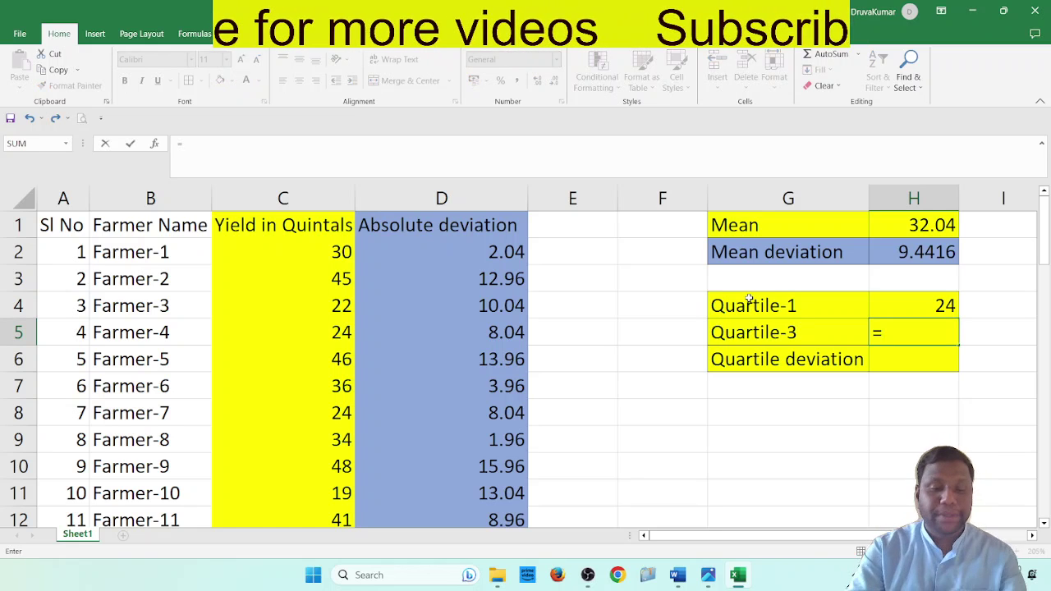
- Calculate the third quartile in H5 with the QUARTILE function over C2:C51 and quart value 3
{"action": "type", "text": "quart"}
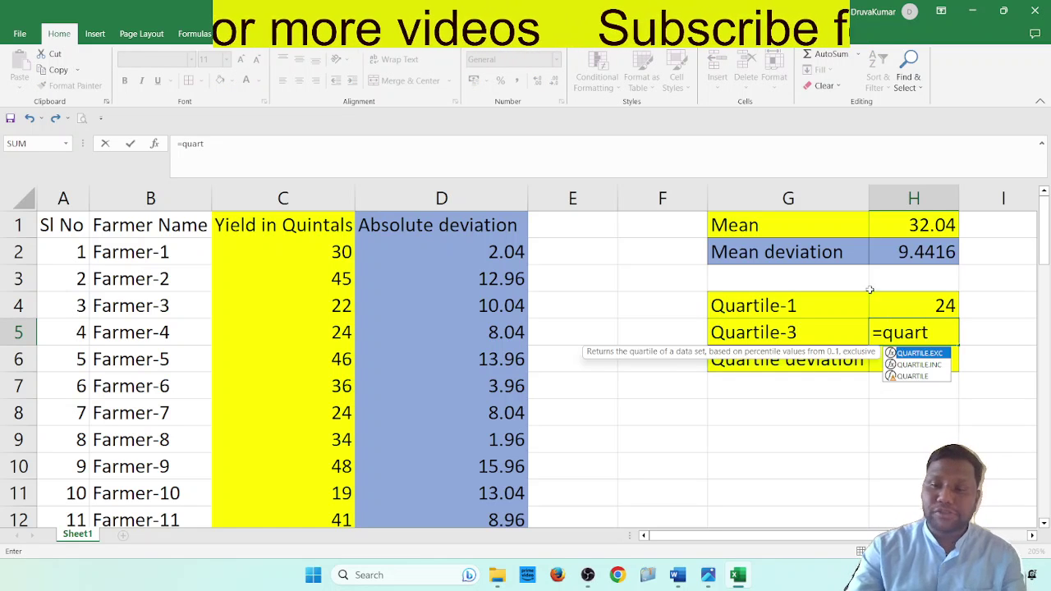
{"action": "double_click", "coordinate": [906, 376]}
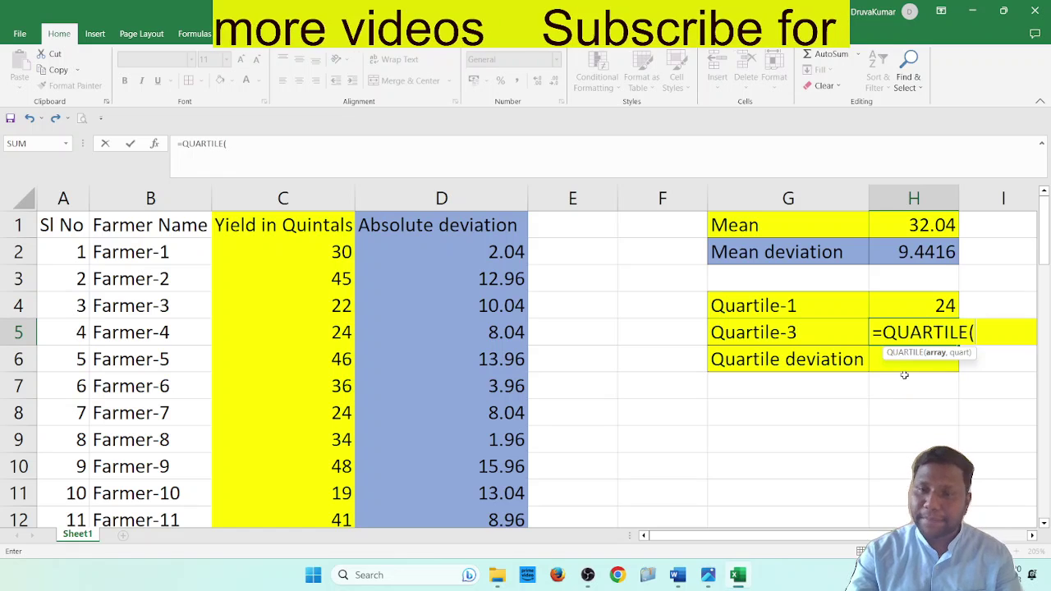
{"action": "left_click_drag", "start_coordinate": [290, 255], "coordinate": [283, 492]}
{"action": "scroll", "coordinate": [843, 335], "scroll_direction": "up", "scroll_amount": 13}
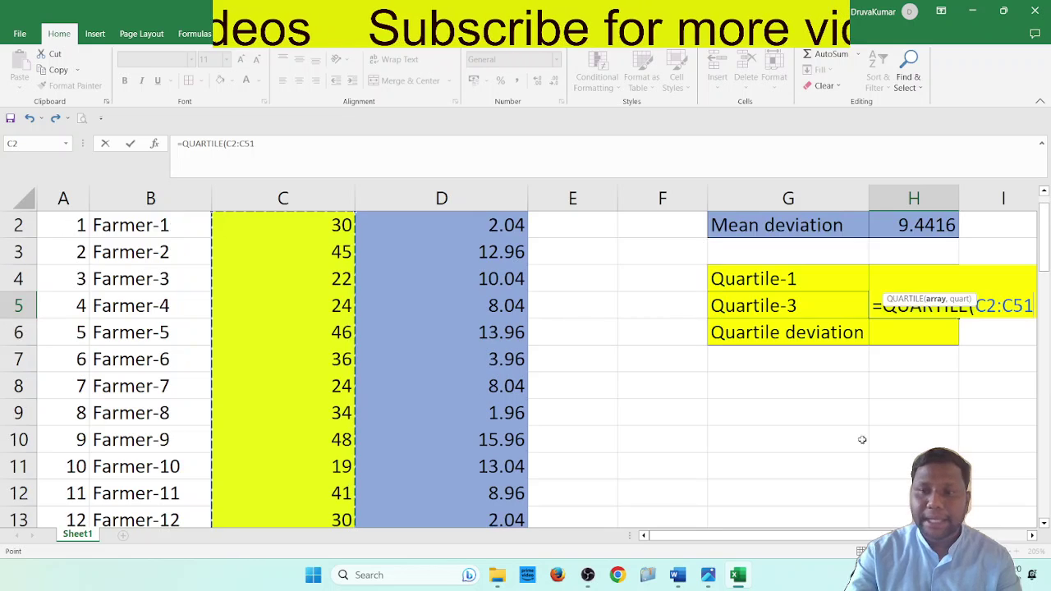
{"action": "type", "text": ",3"}
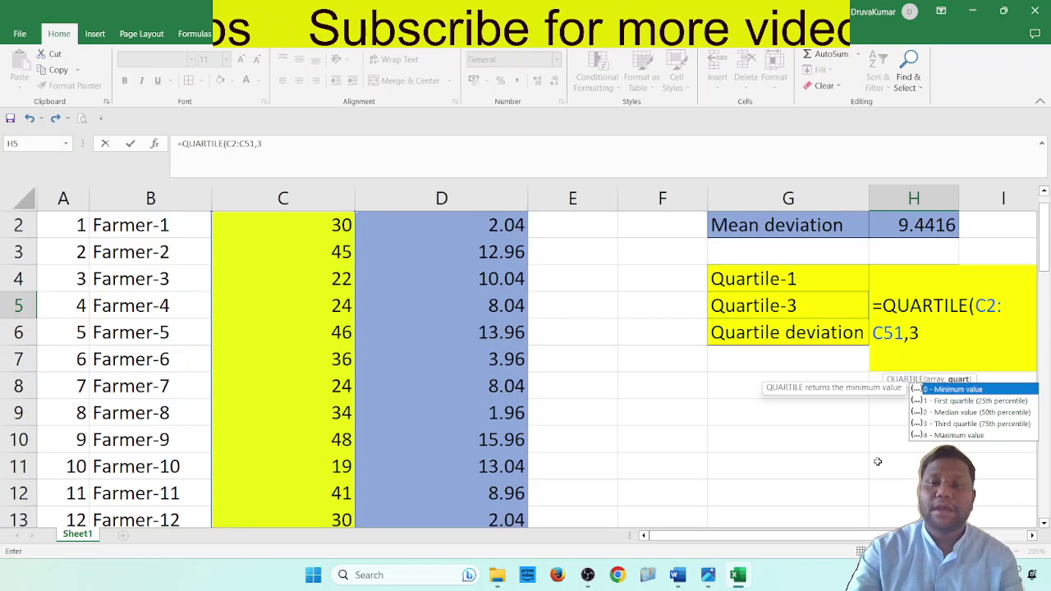
{"action": "key", "text": "Return"}
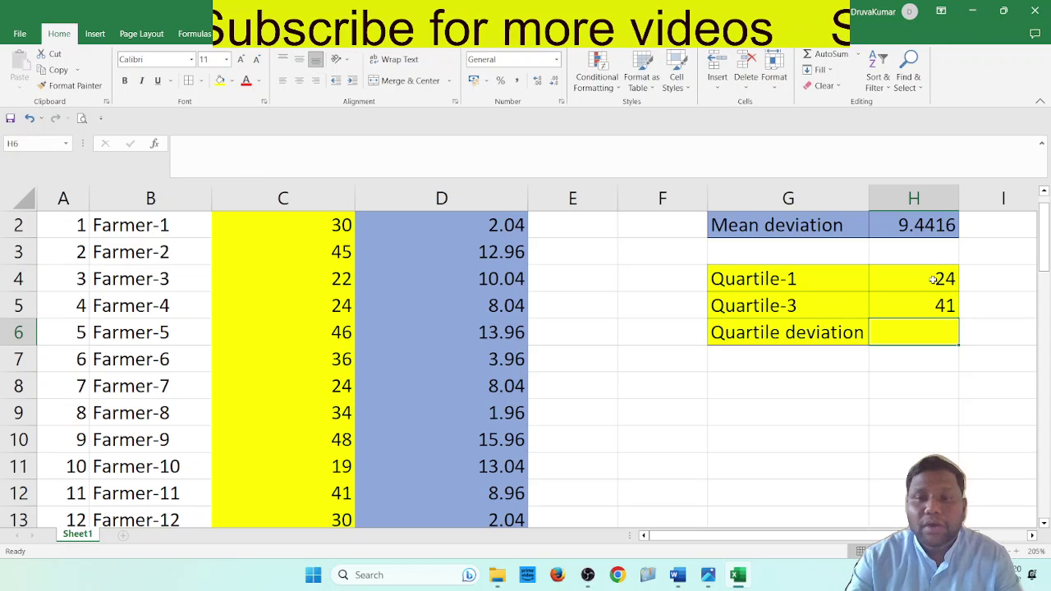
- Calculate the quartile deviation in H6 with the formula =(H5-H4)/2
{"action": "scroll", "coordinate": [913, 279], "scroll_direction": "up", "scroll_amount": 1}
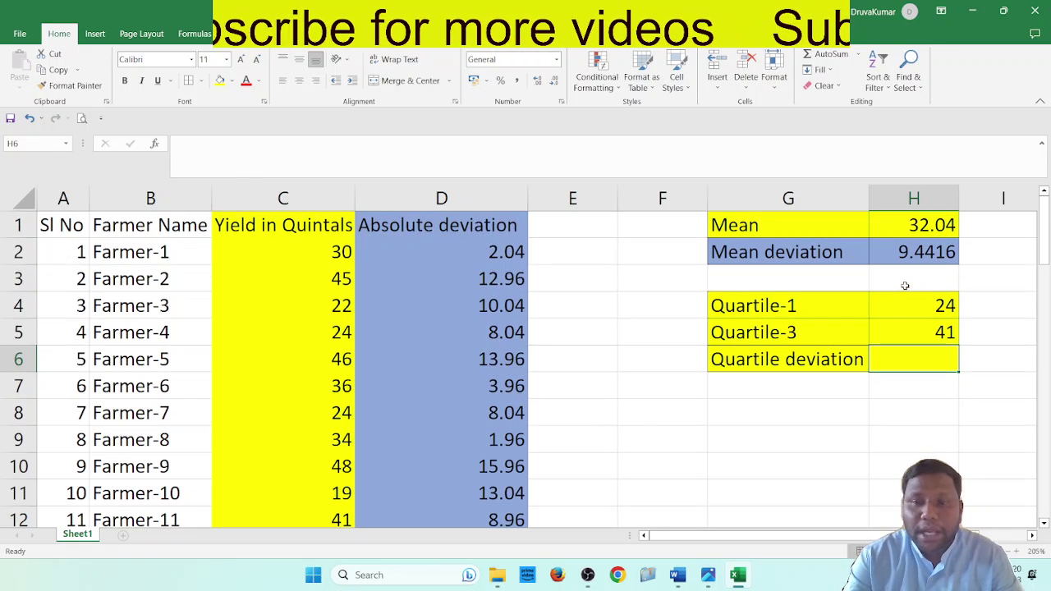
{"action": "type", "text": "="}
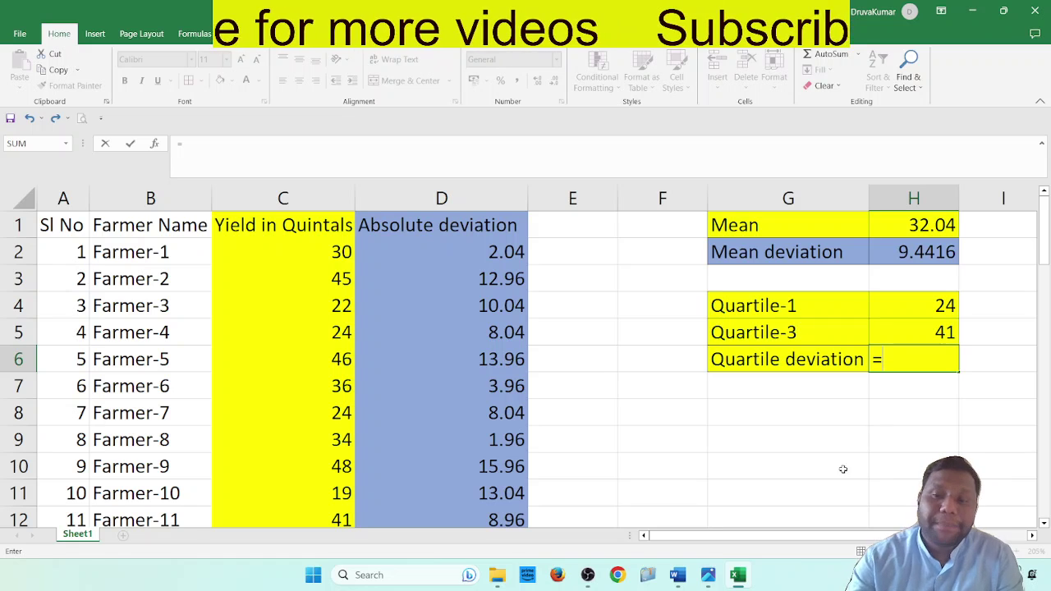
{"action": "left_click", "coordinate": [844, 337]}
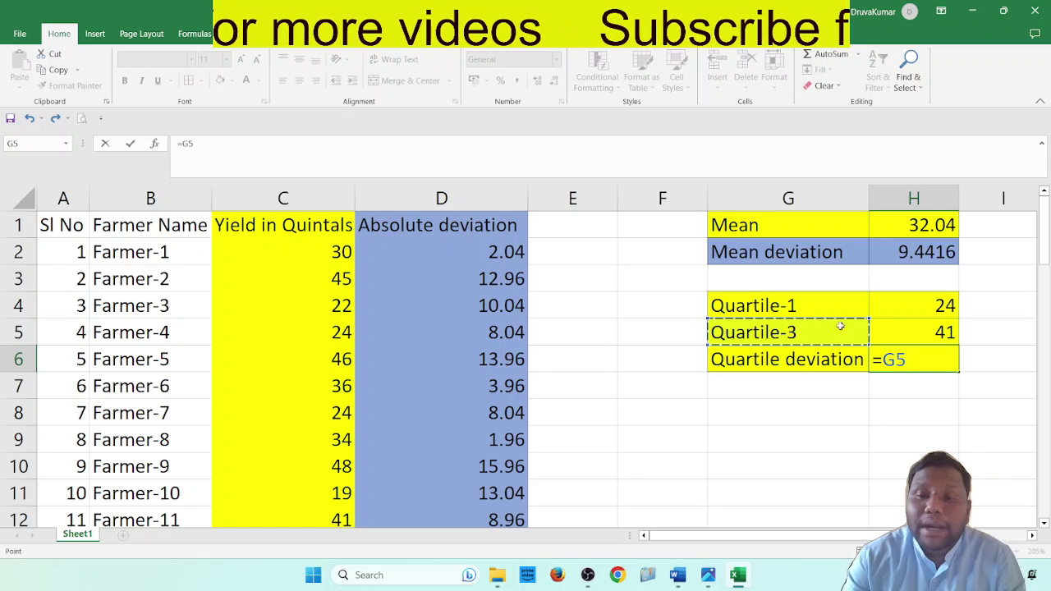
{"action": "left_click", "coordinate": [828, 310]}
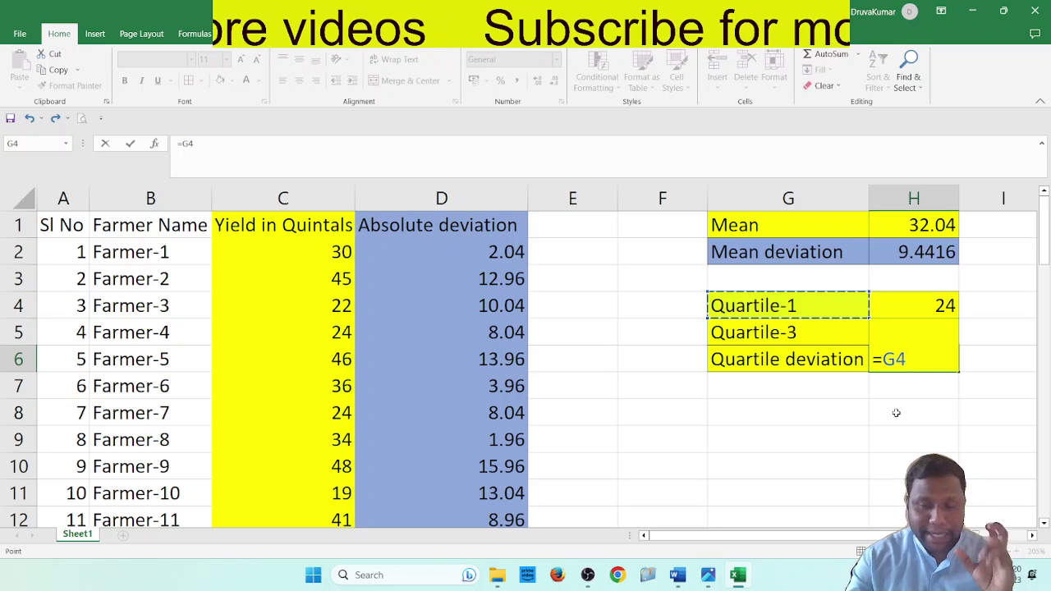
{"action": "key", "text": "BackSpace"}
{"action": "key", "text": "BackSpace"}
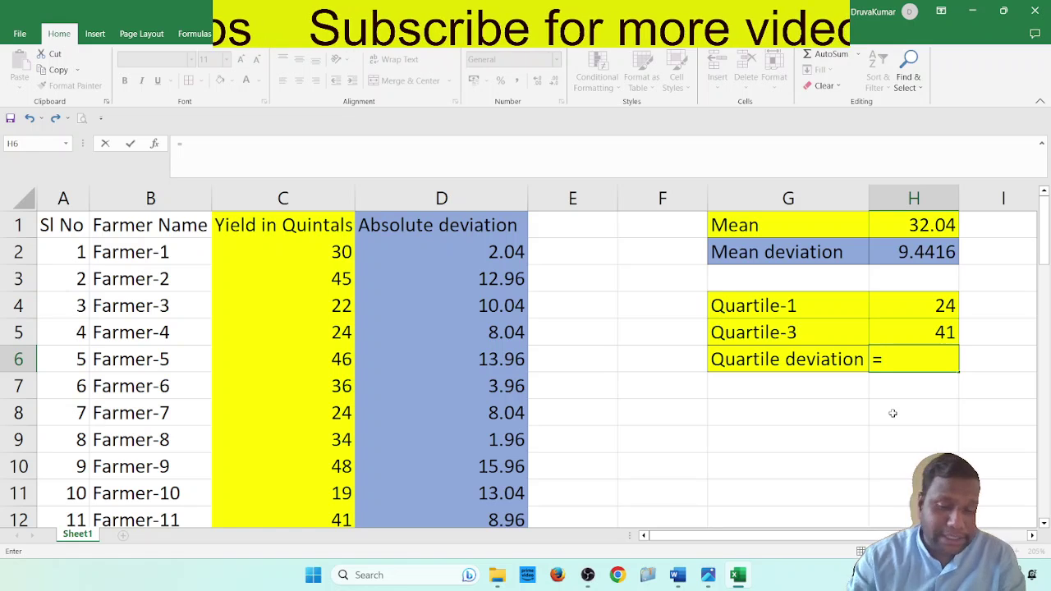
{"action": "type", "text": "("}
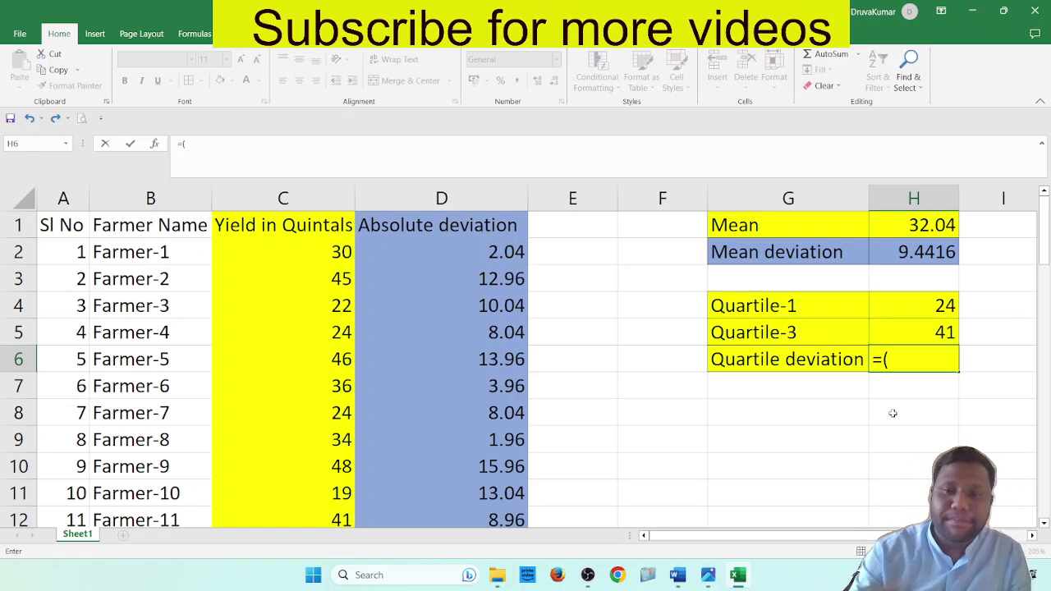
{"action": "left_click", "coordinate": [927, 336]}
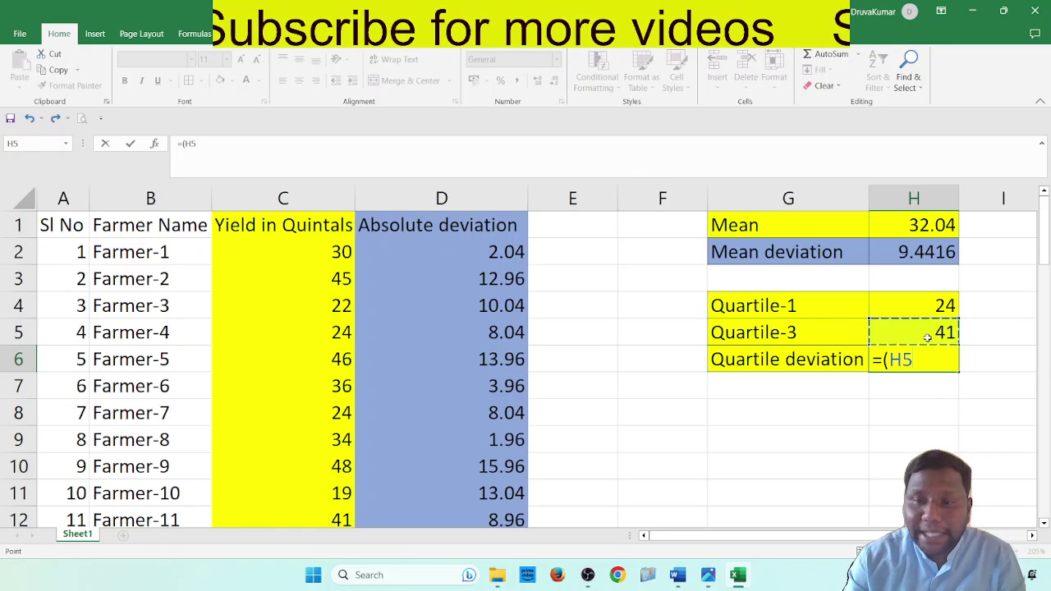
{"action": "type", "text": "-"}
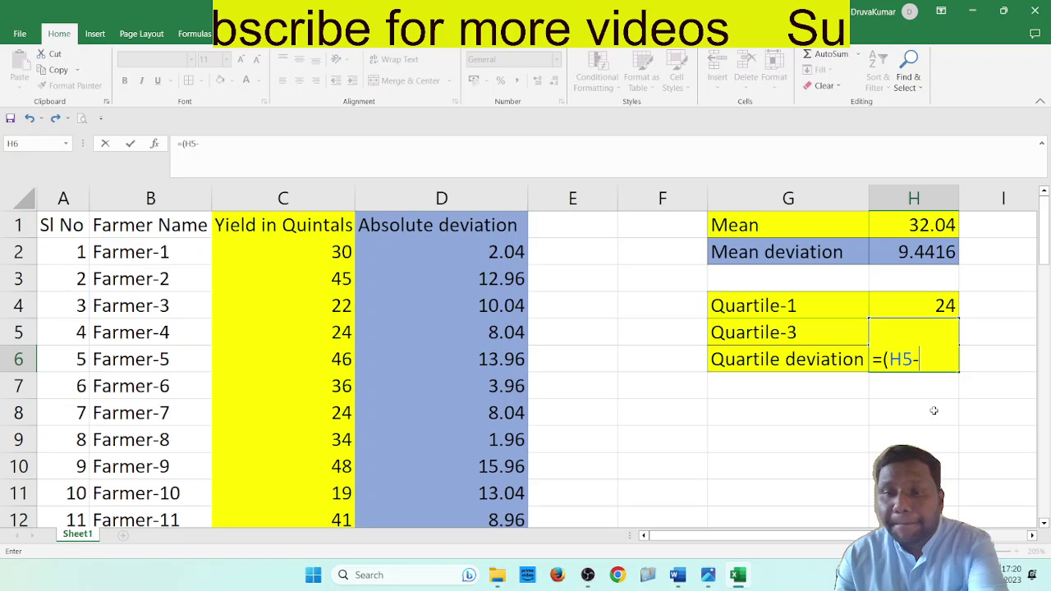
{"action": "left_click", "coordinate": [938, 308]}
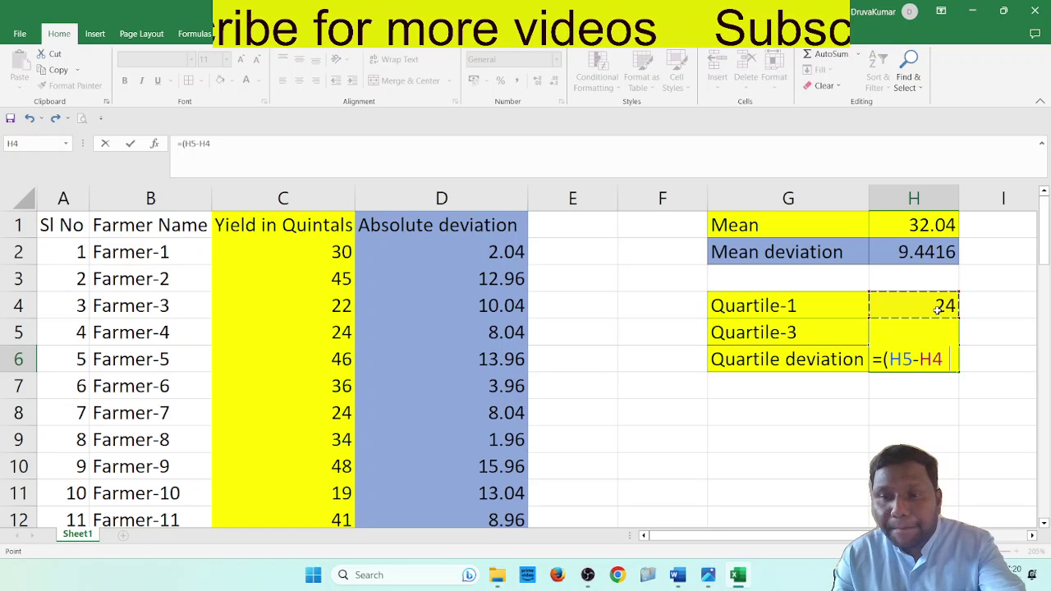
{"action": "type", "text": ")/2"}
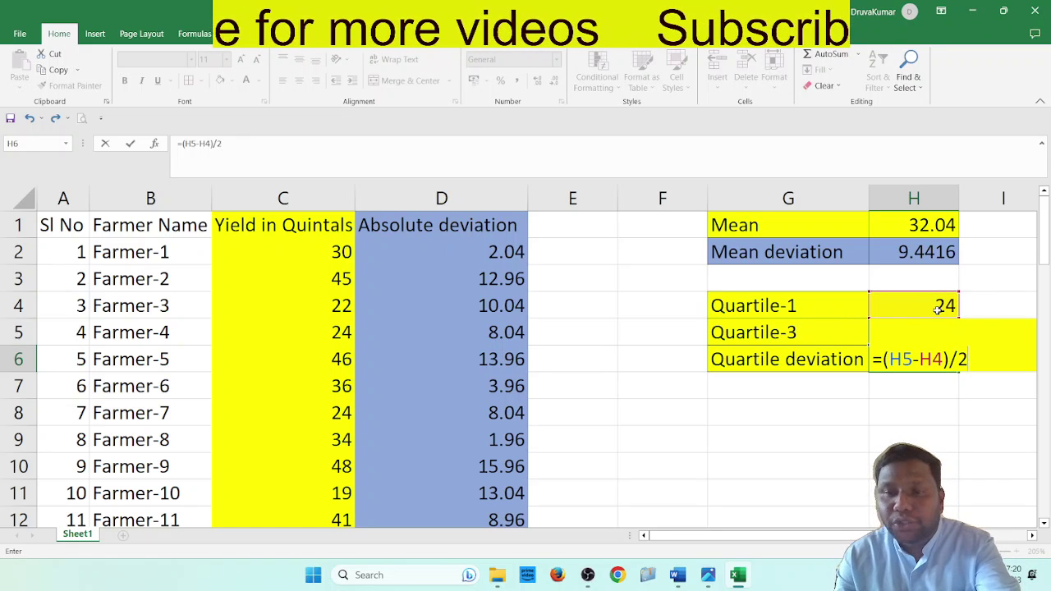
{"action": "key", "text": "F2"}
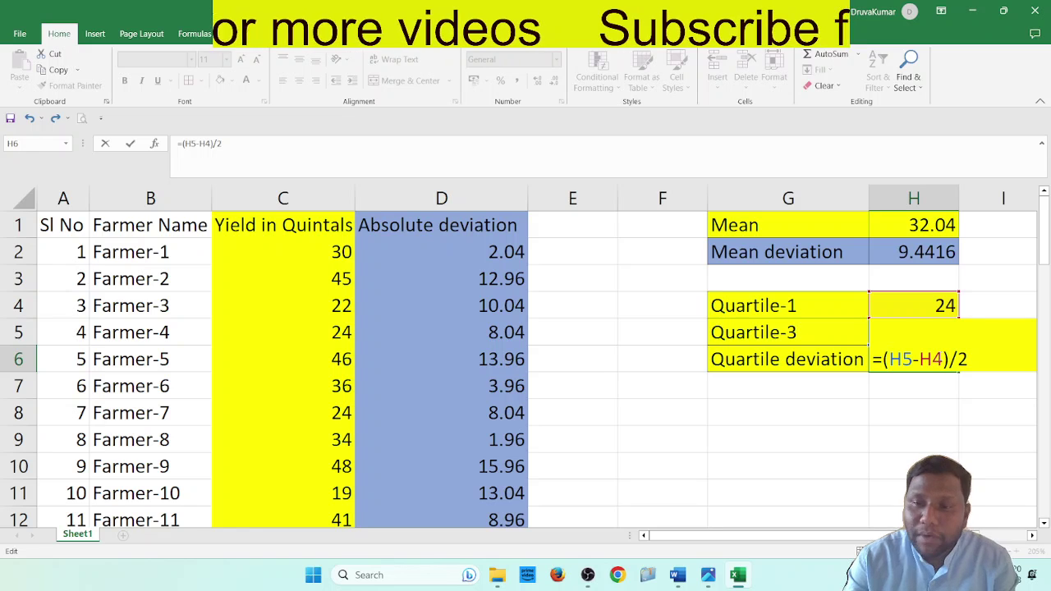
{"action": "key", "text": "Return"}
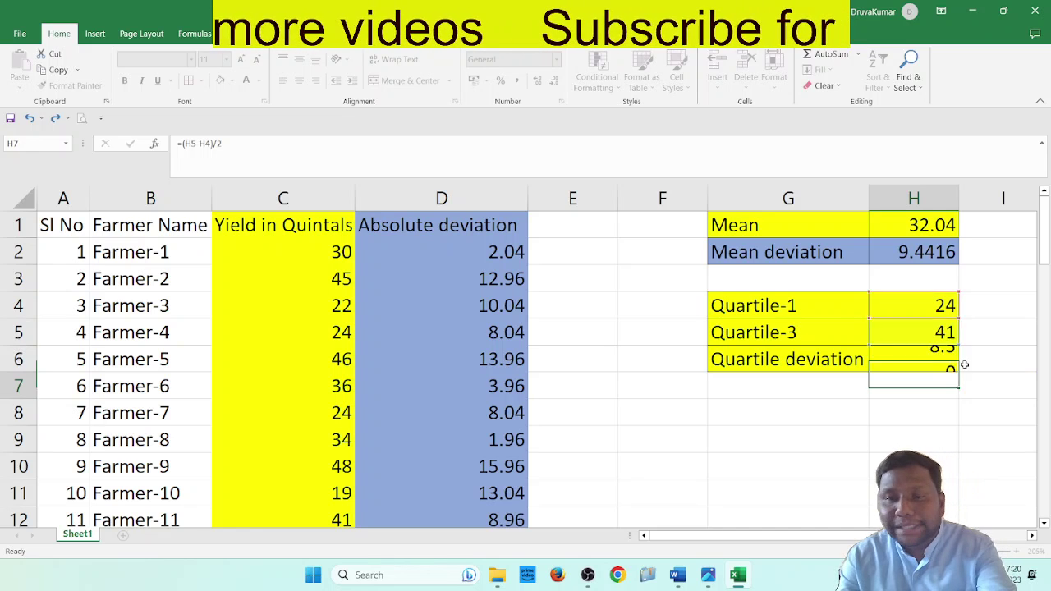
{"action": "left_click", "coordinate": [945, 364]}
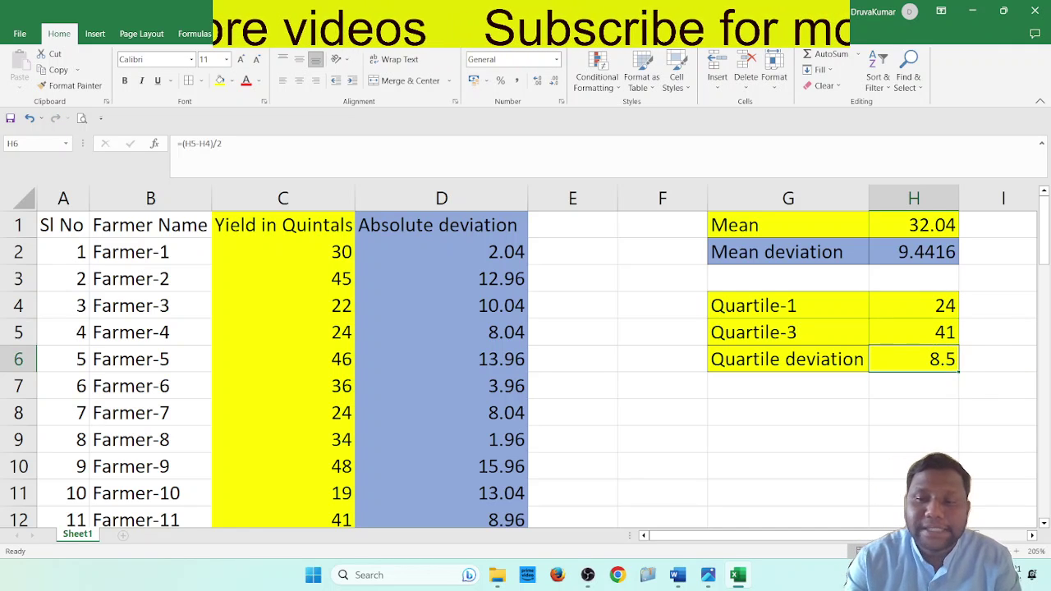
- Try the quartile deviation formula without parentheses in H7 as =H5-H4/2
{"action": "left_click", "coordinate": [929, 389]}
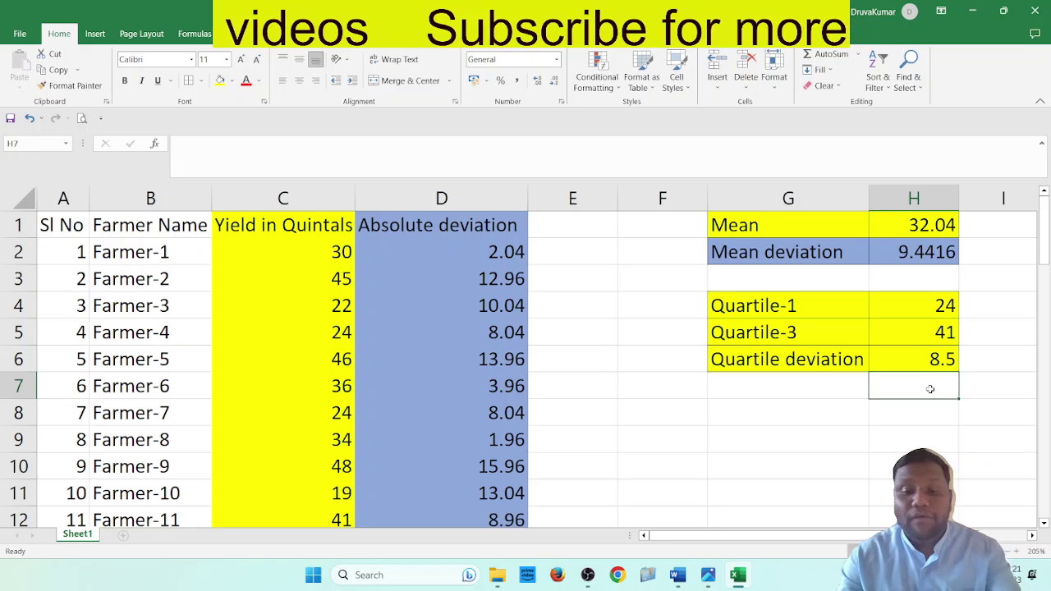
{"action": "type", "text": "="}
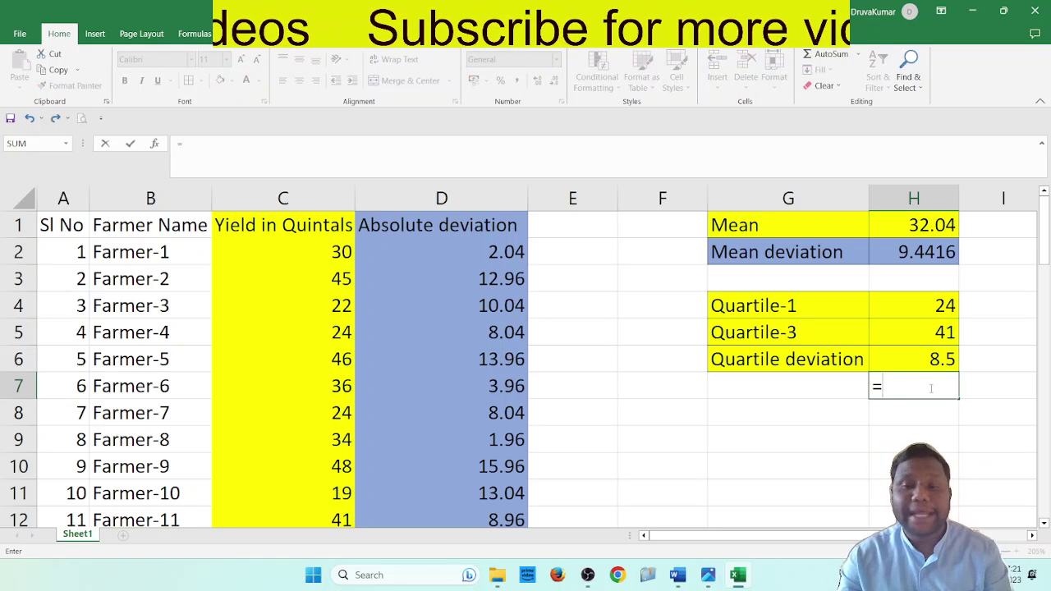
{"action": "left_click", "coordinate": [914, 332]}
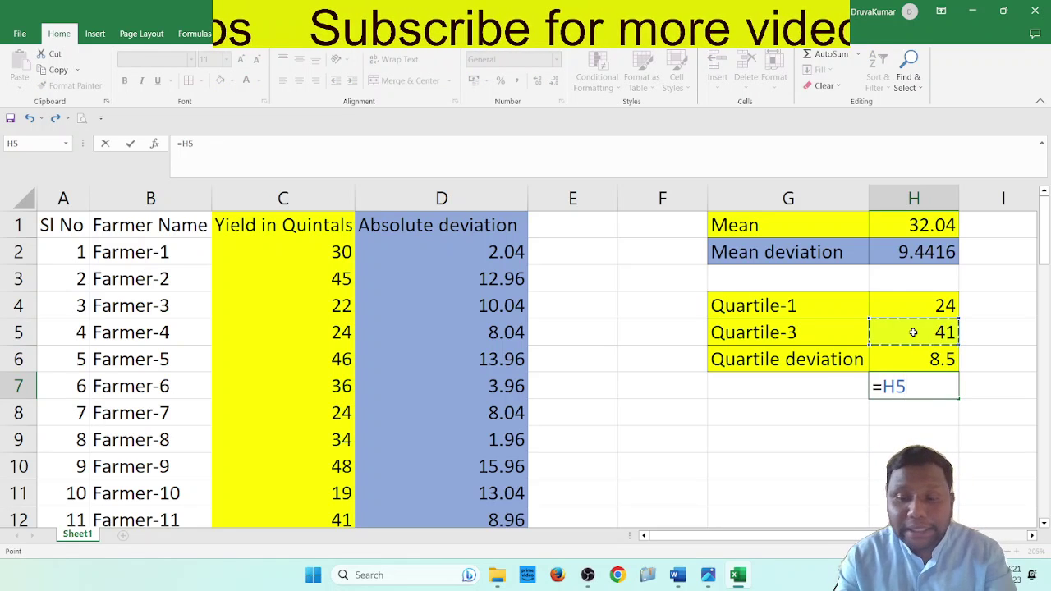
{"action": "type", "text": "-"}
{"action": "left_click", "coordinate": [916, 305]}
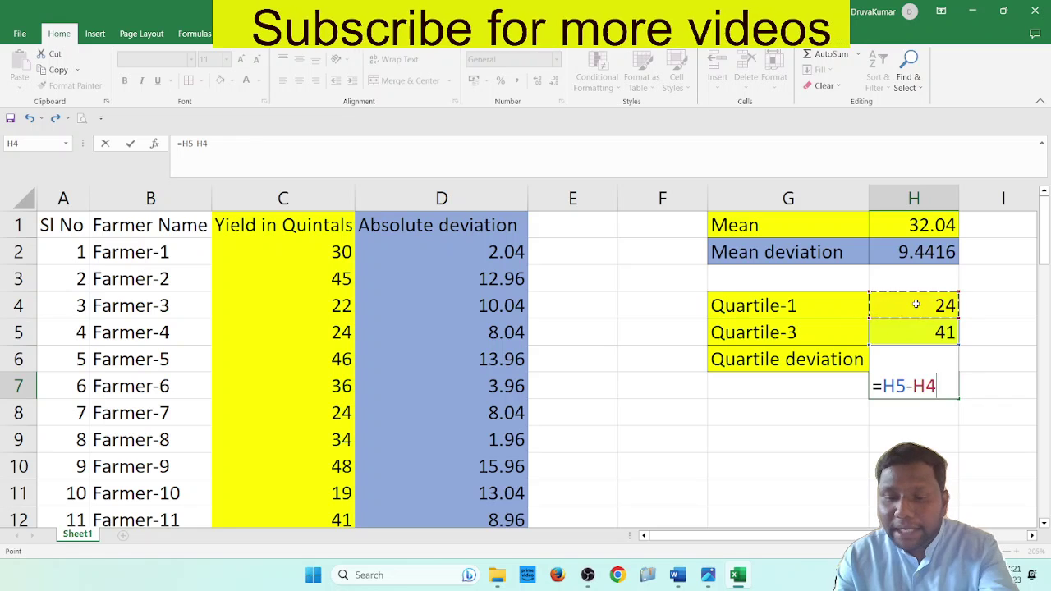
{"action": "type", "text": "/2"}
{"action": "key", "text": "Return"}
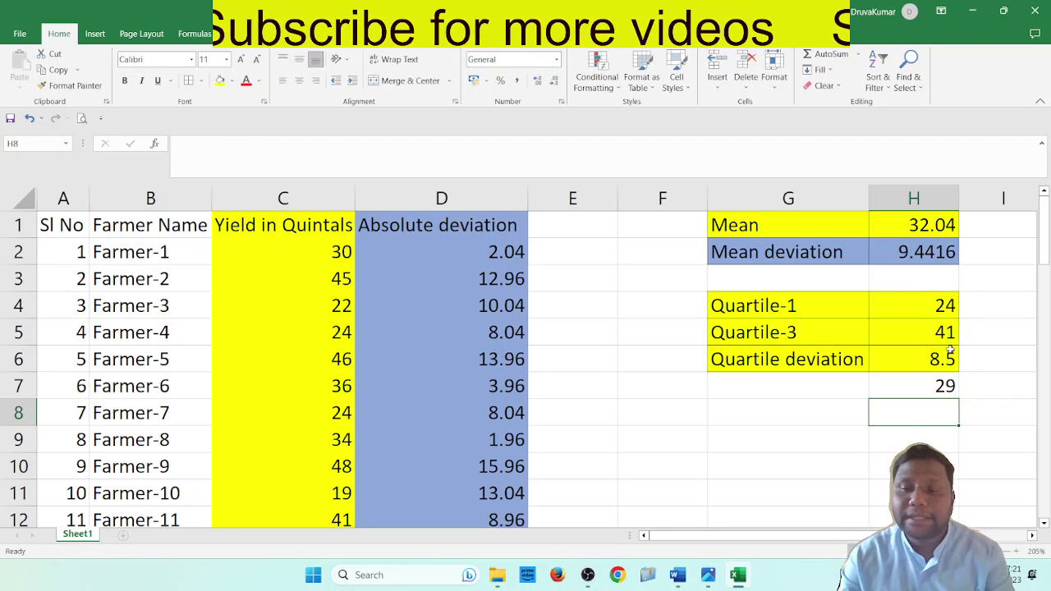
- Replace the trial formula in H7 with the parenthesized version =(H5-H4)/2
{"action": "left_click", "coordinate": [929, 395]}
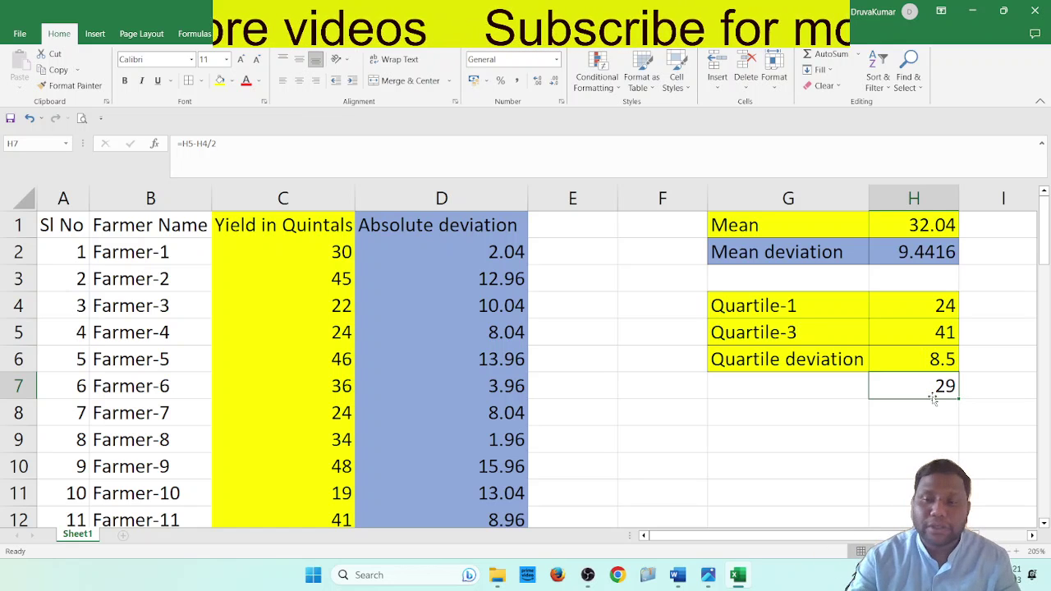
{"action": "type", "text": "="}
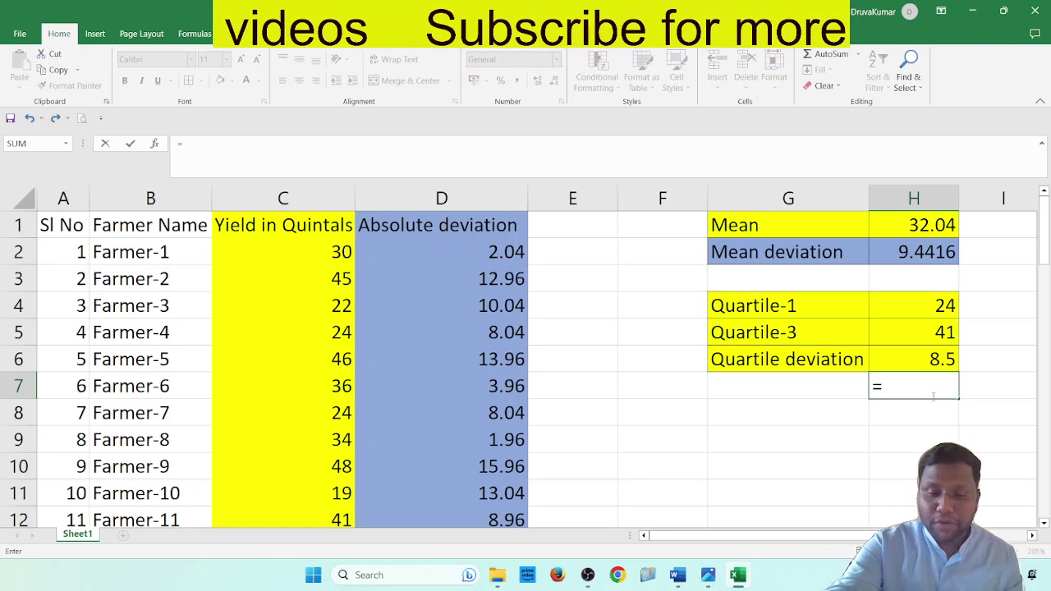
{"action": "type", "text": "("}
{"action": "left_click", "coordinate": [917, 334]}
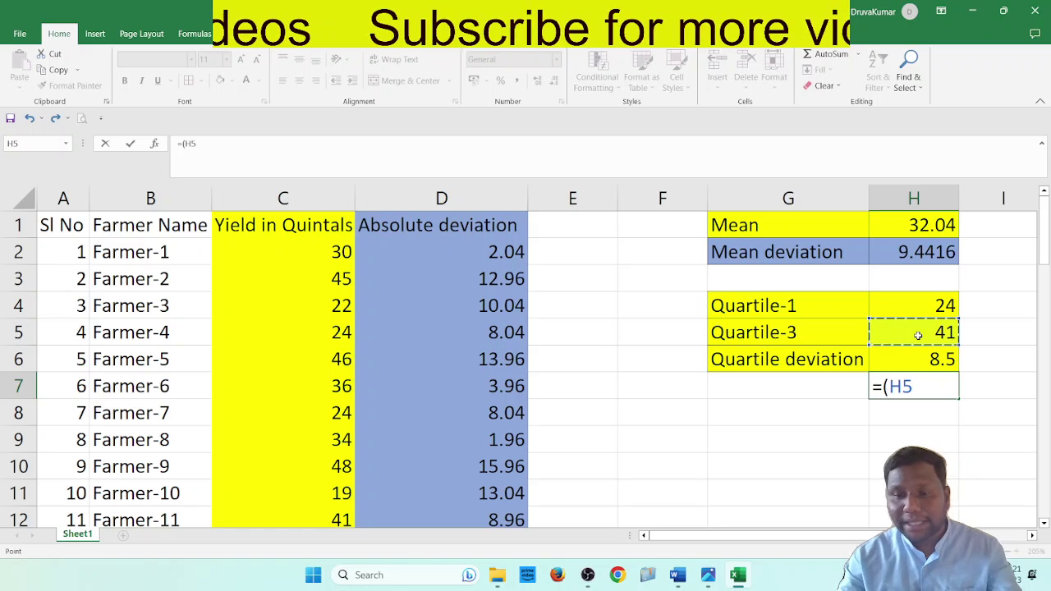
{"action": "type", "text": "-"}
{"action": "left_click", "coordinate": [923, 304]}
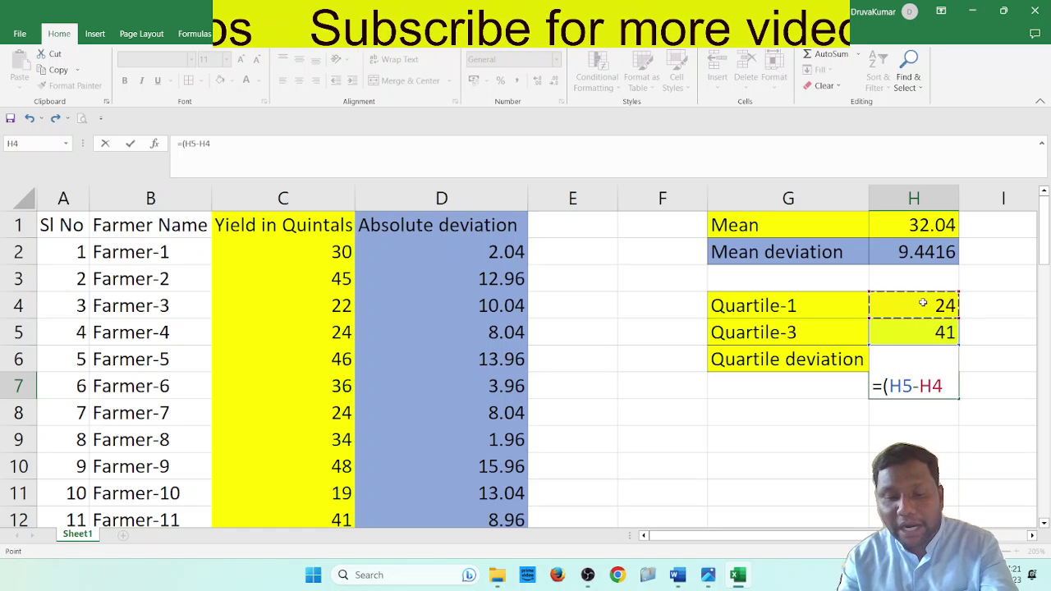
{"action": "type", "text": ")"}
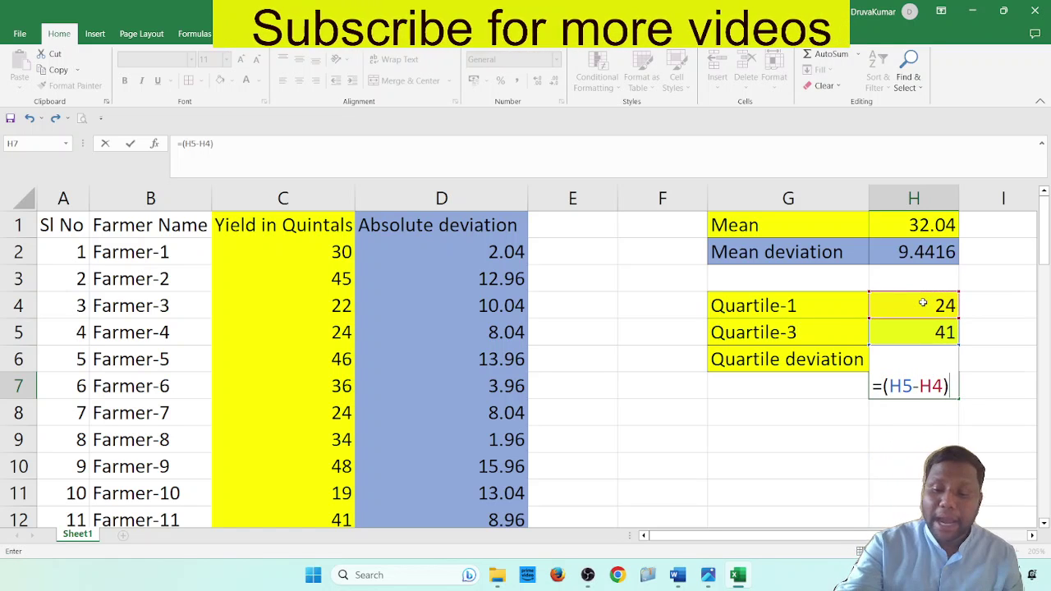
{"action": "type", "text": "/2"}
{"action": "key", "text": "Return"}
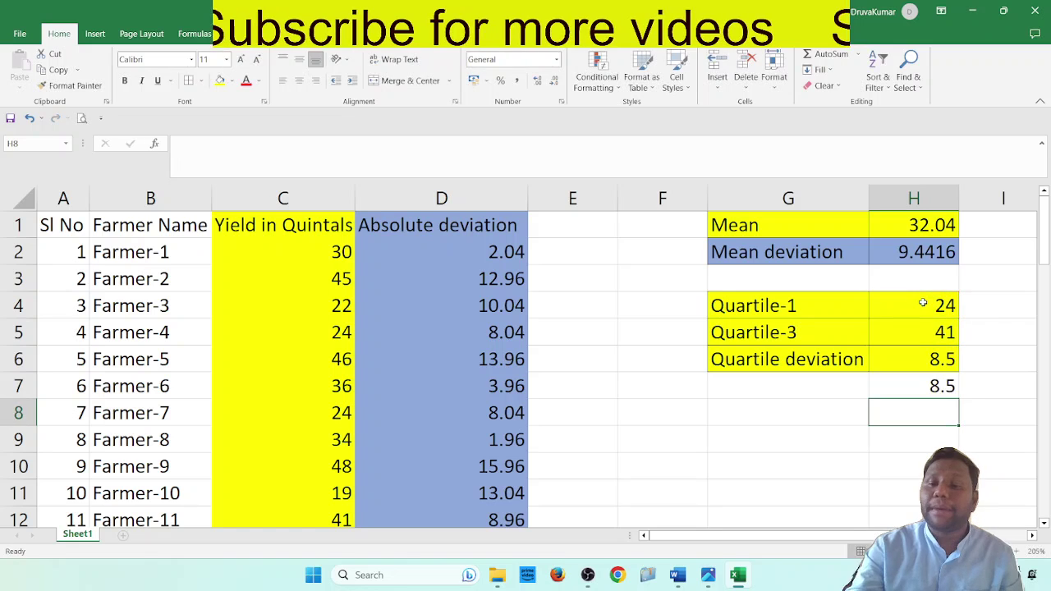
- Delete the trial formula from H7 and return to the quartile deviation cell H6
{"action": "left_click", "coordinate": [910, 382]}
{"action": "key", "text": "Delete"}
{"action": "left_click", "coordinate": [910, 366]}
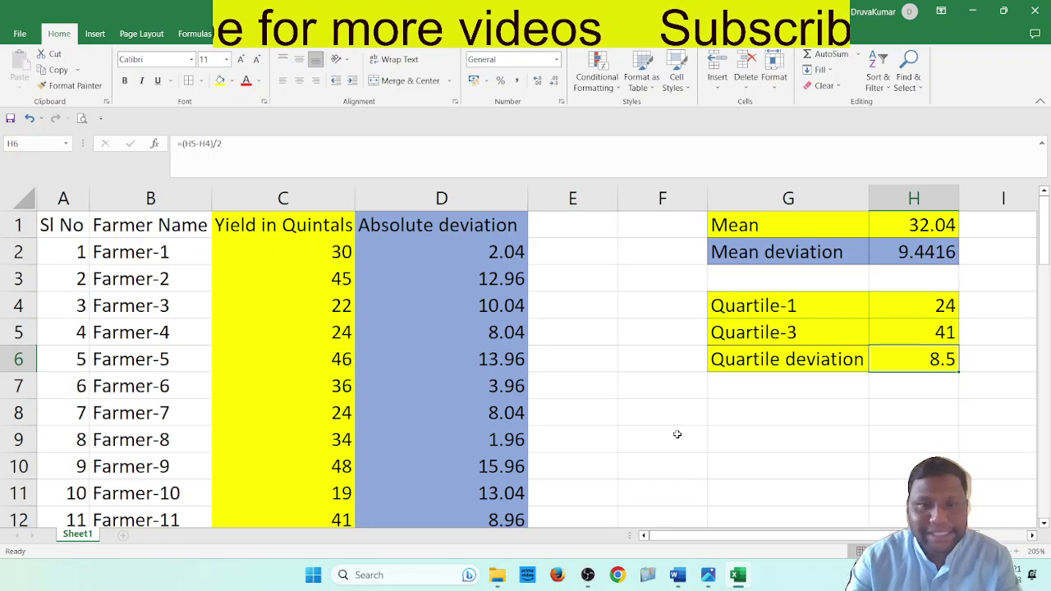
- Review all the farmer rows, the yield and absolute deviation columns, and the mean formula in H1
{"action": "scroll", "coordinate": [676, 435], "scroll_direction": "down", "scroll_amount": 6, "text": "ctrl"}
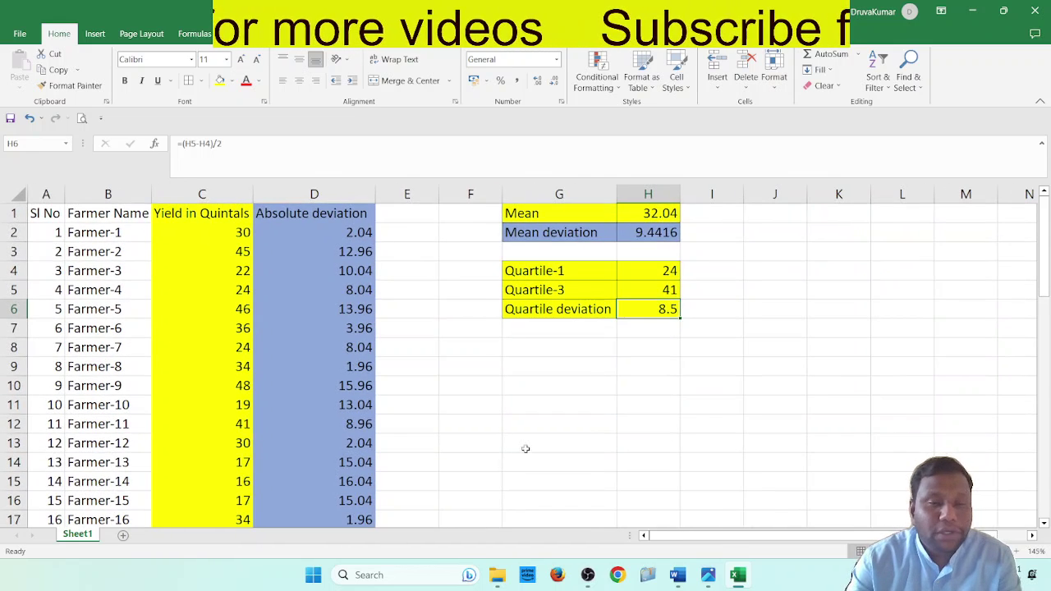
{"action": "scroll", "coordinate": [84, 377], "scroll_direction": "down", "scroll_amount": 3}
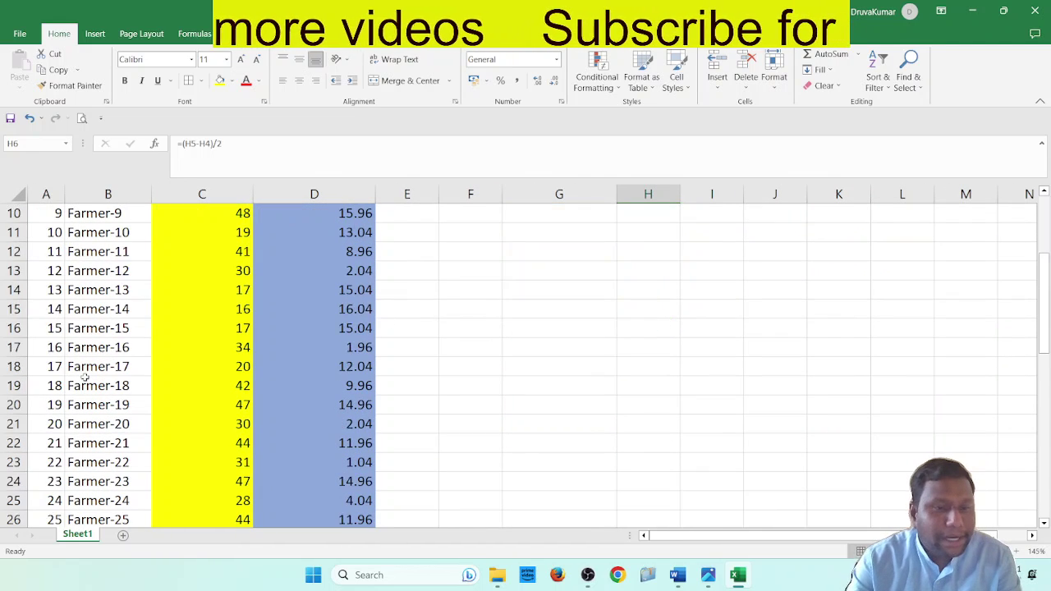
{"action": "scroll", "coordinate": [82, 391], "scroll_direction": "down", "scroll_amount": 12}
{"action": "scroll", "coordinate": [145, 423], "scroll_direction": "up", "scroll_amount": 2}
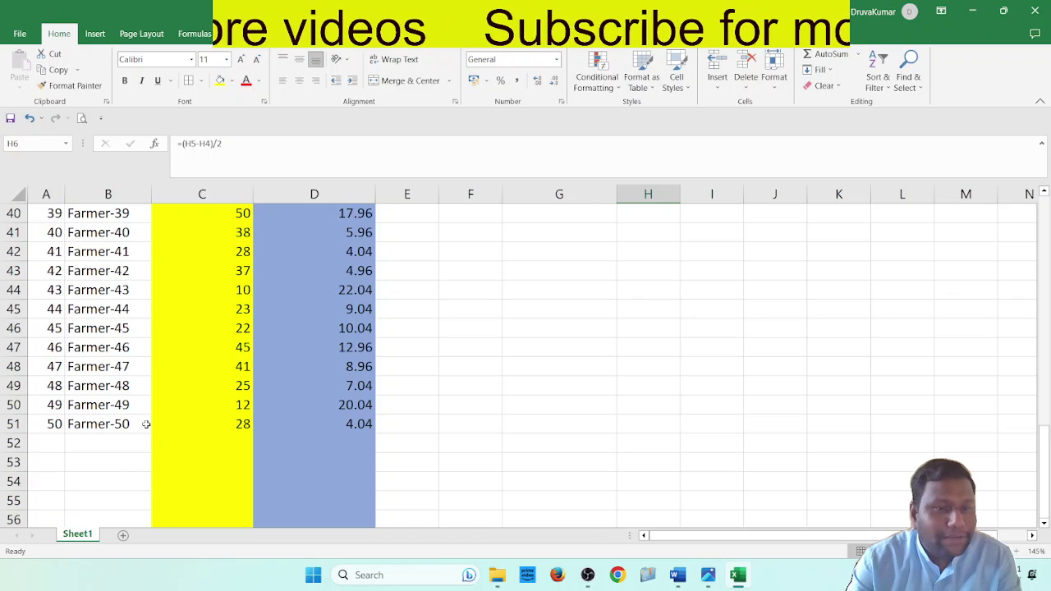
{"action": "scroll", "coordinate": [146, 424], "scroll_direction": "up", "scroll_amount": 13}
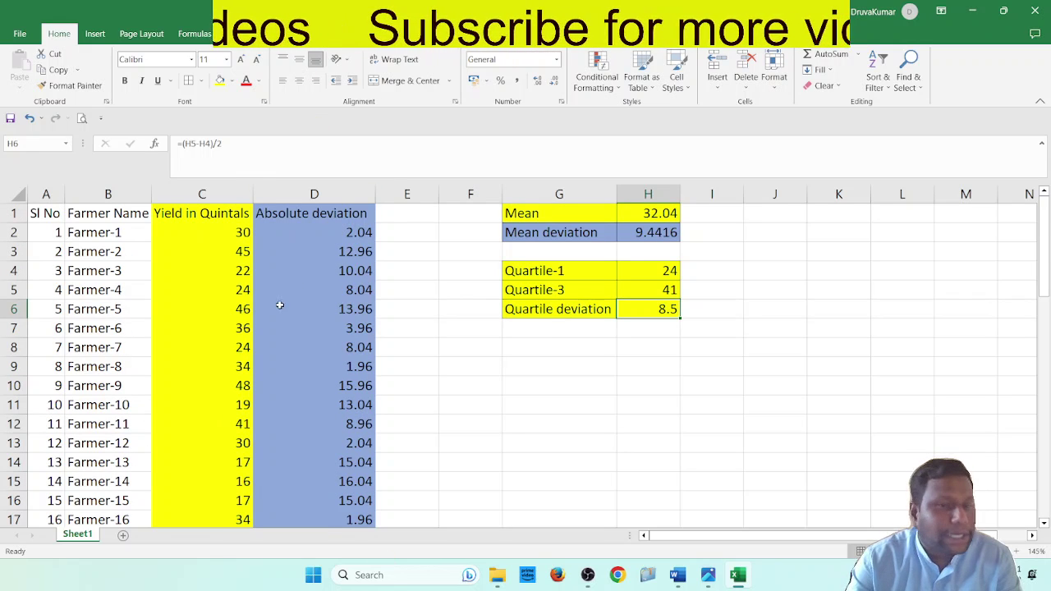
{"action": "left_click", "coordinate": [229, 193]}
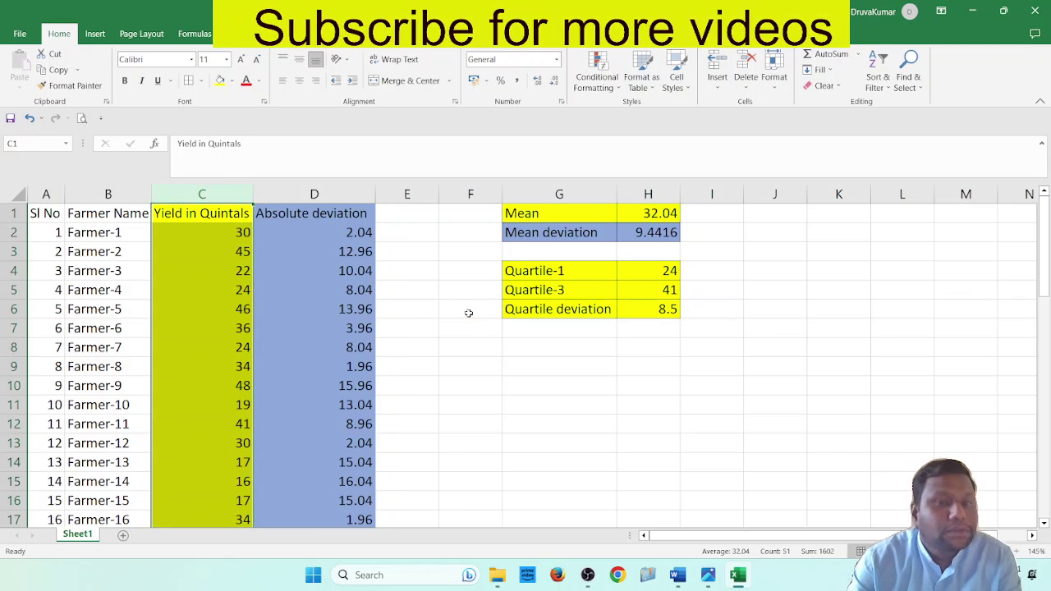
{"action": "left_click", "coordinate": [468, 340]}
{"action": "left_click", "coordinate": [642, 205]}
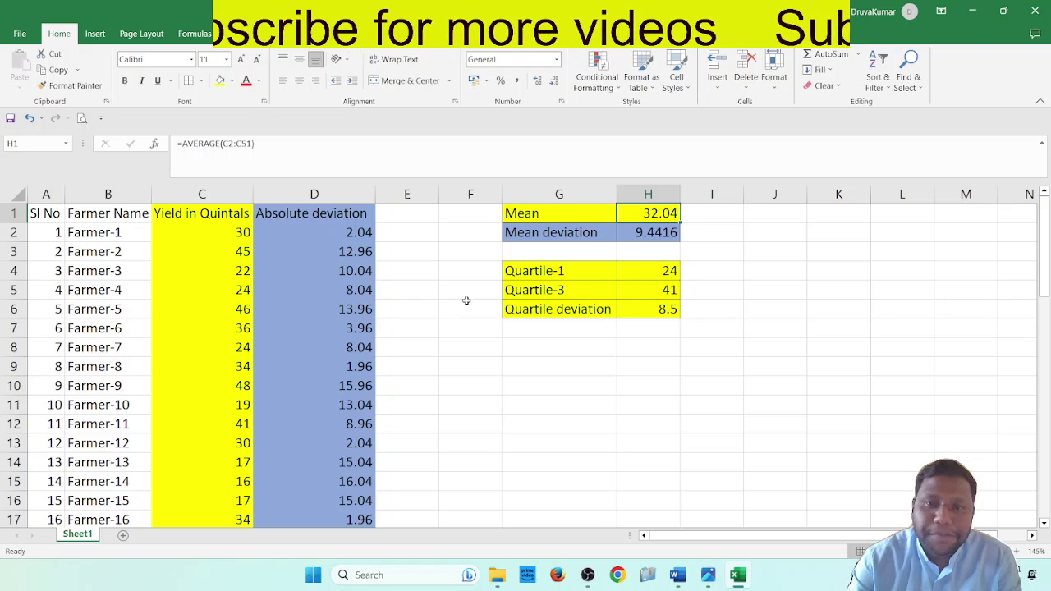
{"action": "left_click_drag", "start_coordinate": [188, 235], "coordinate": [197, 309]}
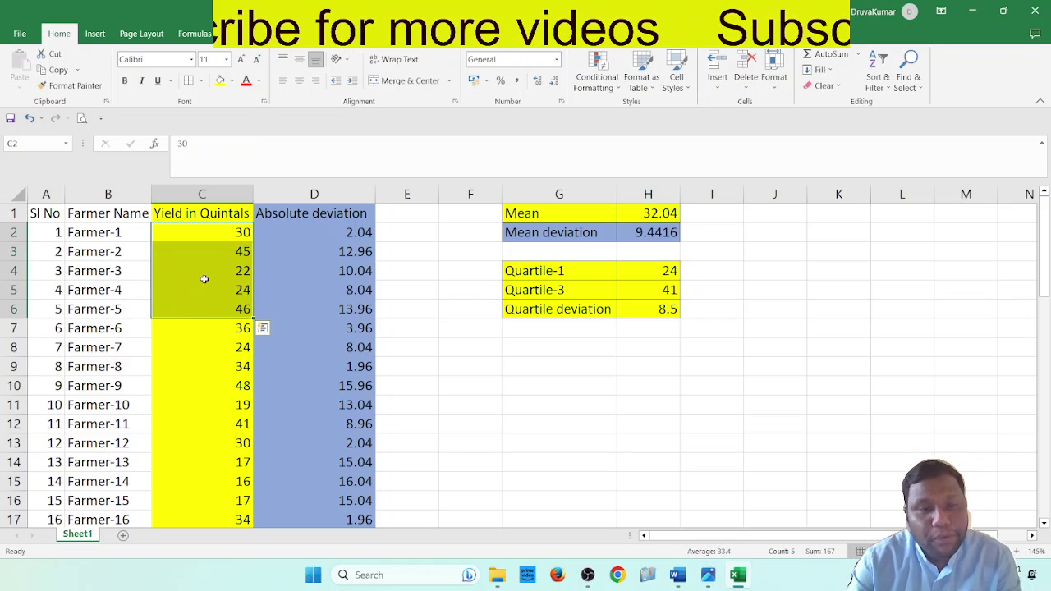
{"action": "left_click", "coordinate": [190, 353]}
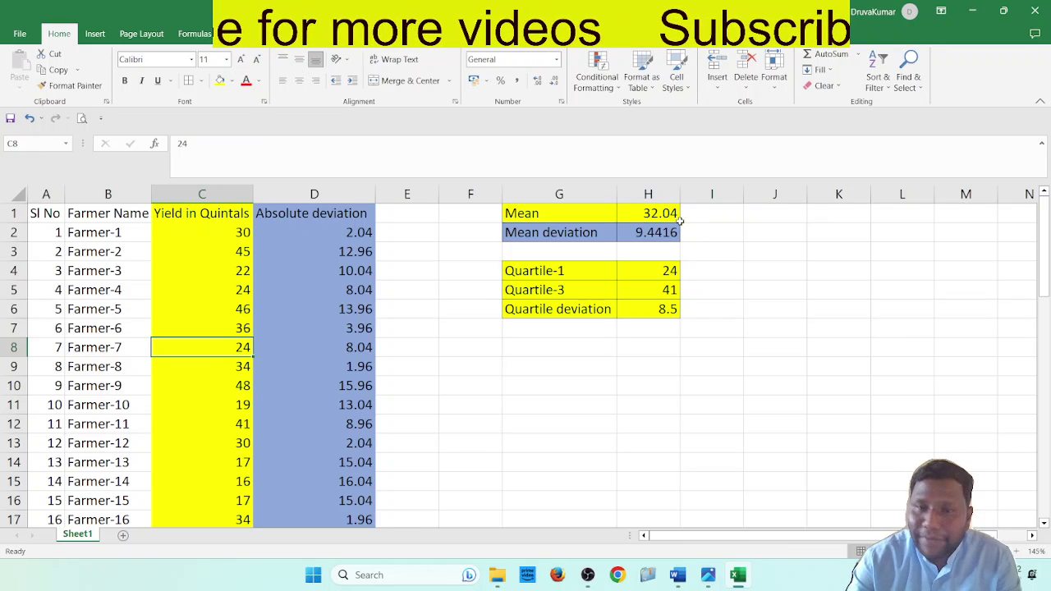
{"action": "left_click", "coordinate": [356, 211]}
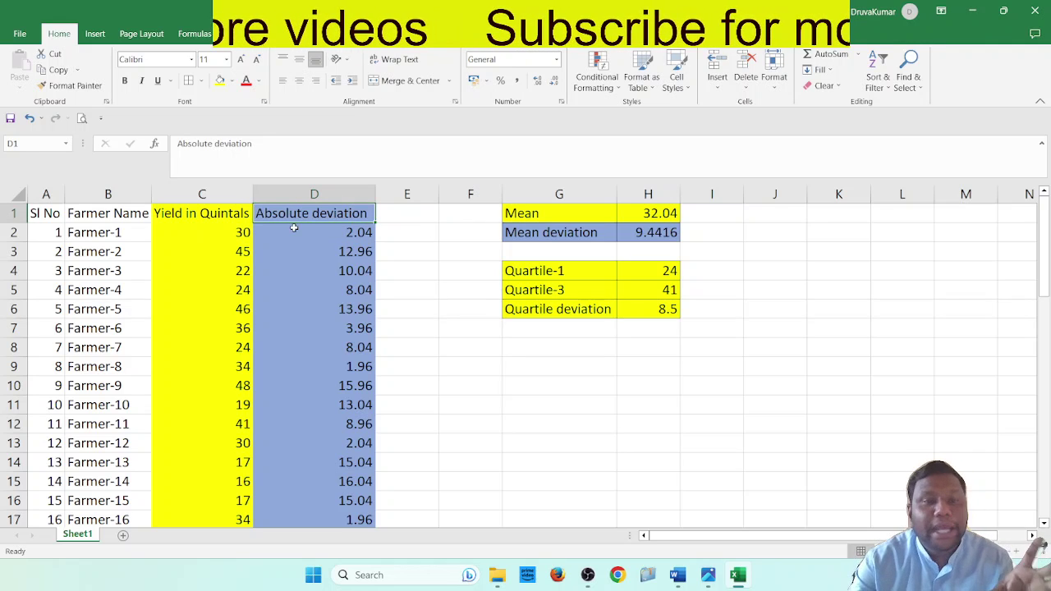
{"action": "left_click", "coordinate": [214, 252]}
{"action": "key", "text": "Down"}
{"action": "key", "text": "Down"}
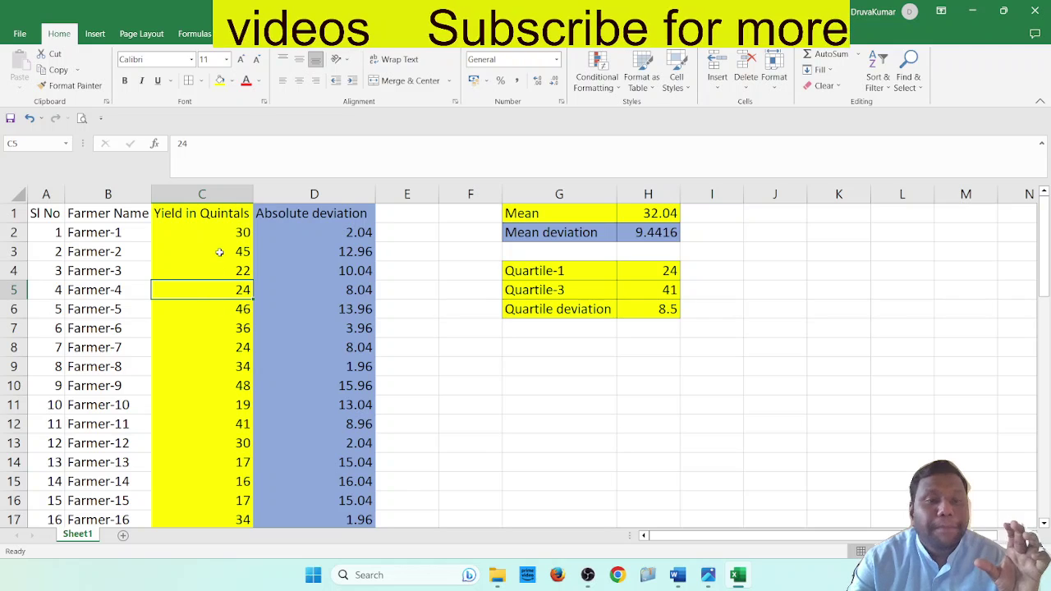
- Examine the absolute deviation formula for Farmer-1 in D2 and the deviations down column D
{"action": "key", "text": "Up"}
{"action": "key", "text": "Up"}
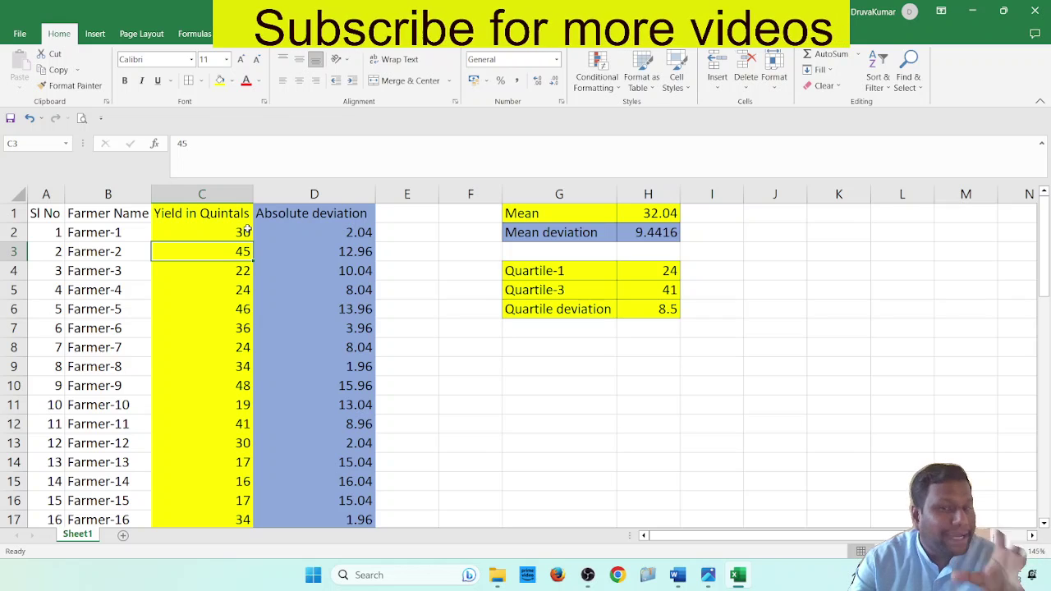
{"action": "double_click", "coordinate": [294, 228]}
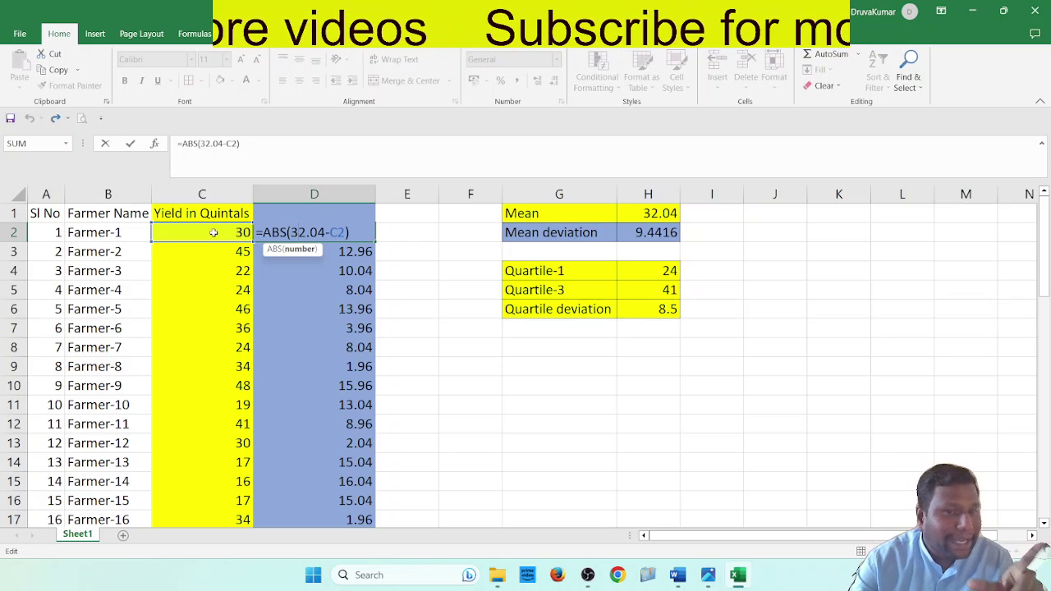
{"action": "key", "text": "Return"}
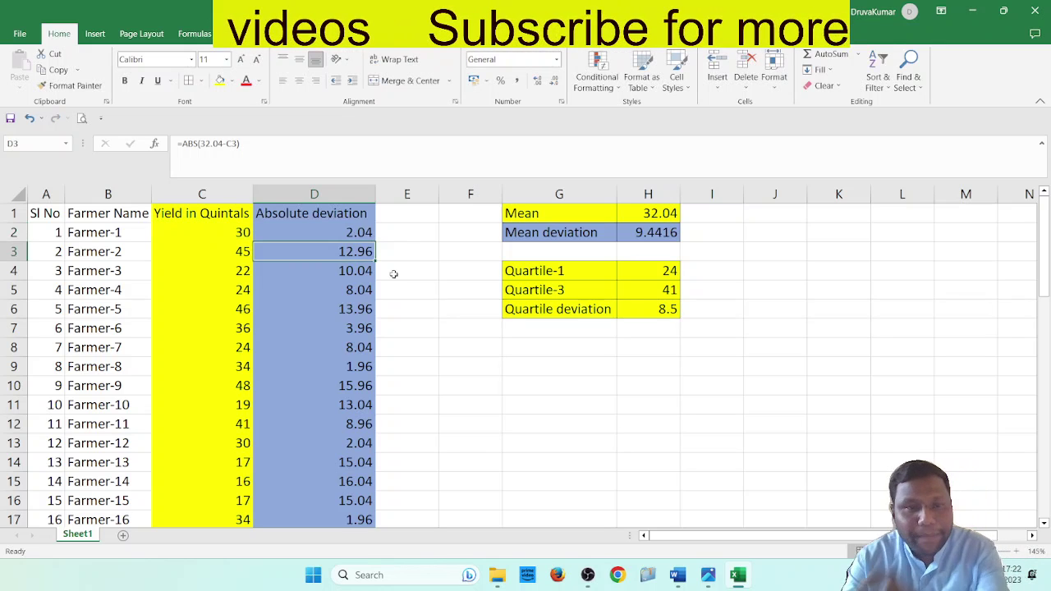
{"action": "left_click", "coordinate": [367, 230]}
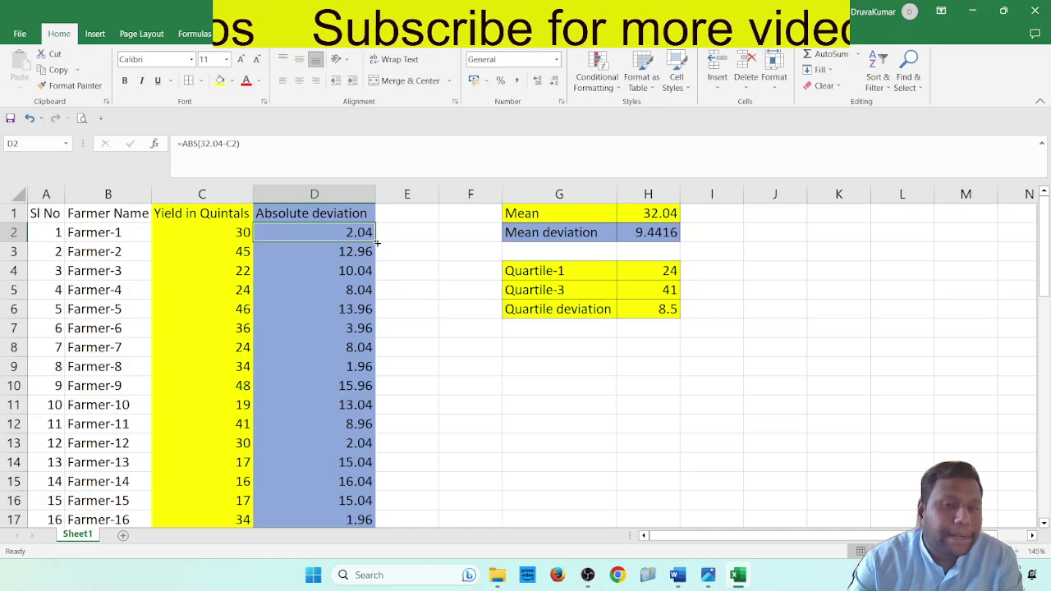
{"action": "scroll", "coordinate": [347, 307], "scroll_direction": "down", "scroll_amount": 7}
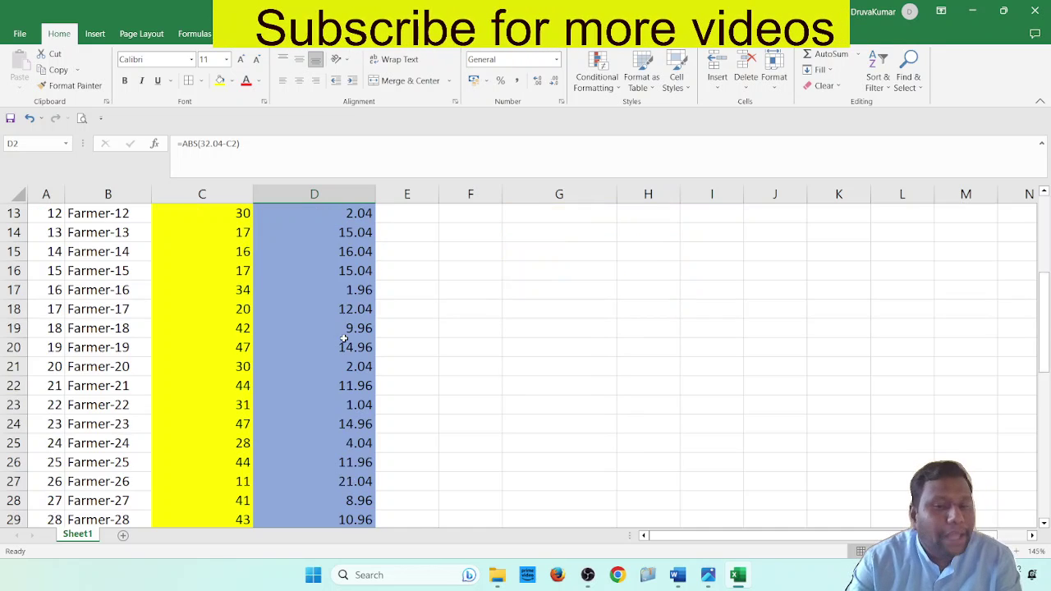
{"action": "scroll", "coordinate": [337, 396], "scroll_direction": "up", "scroll_amount": 5}
{"action": "scroll", "coordinate": [336, 397], "scroll_direction": "up", "scroll_amount": 2}
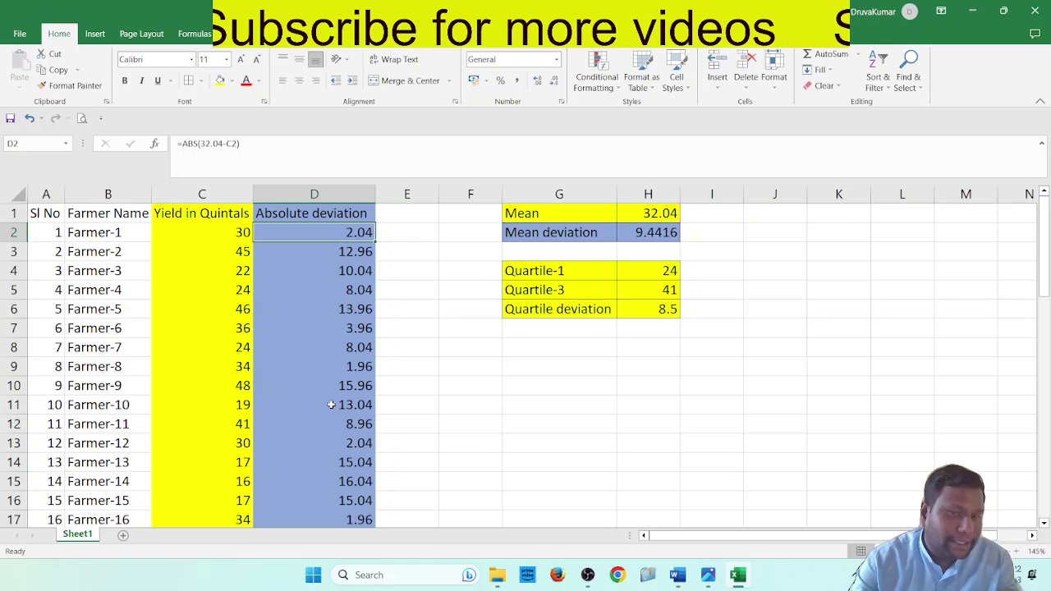
- Review the mean deviation formula in H2 against the absolute deviation in D2 and the mean in G1:H1
{"action": "left_click", "coordinate": [583, 238]}
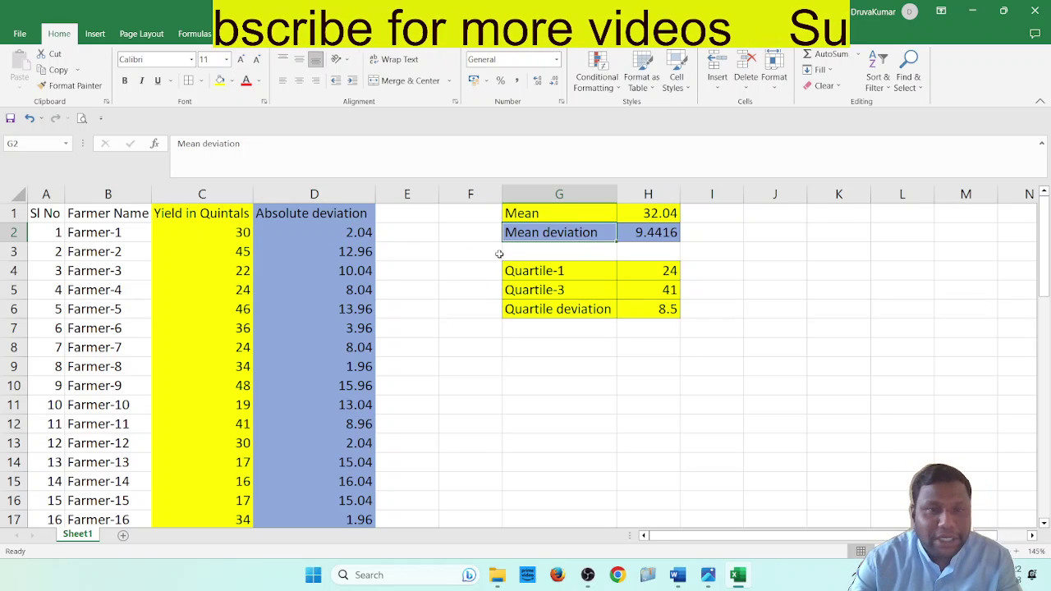
{"action": "left_click", "coordinate": [333, 235]}
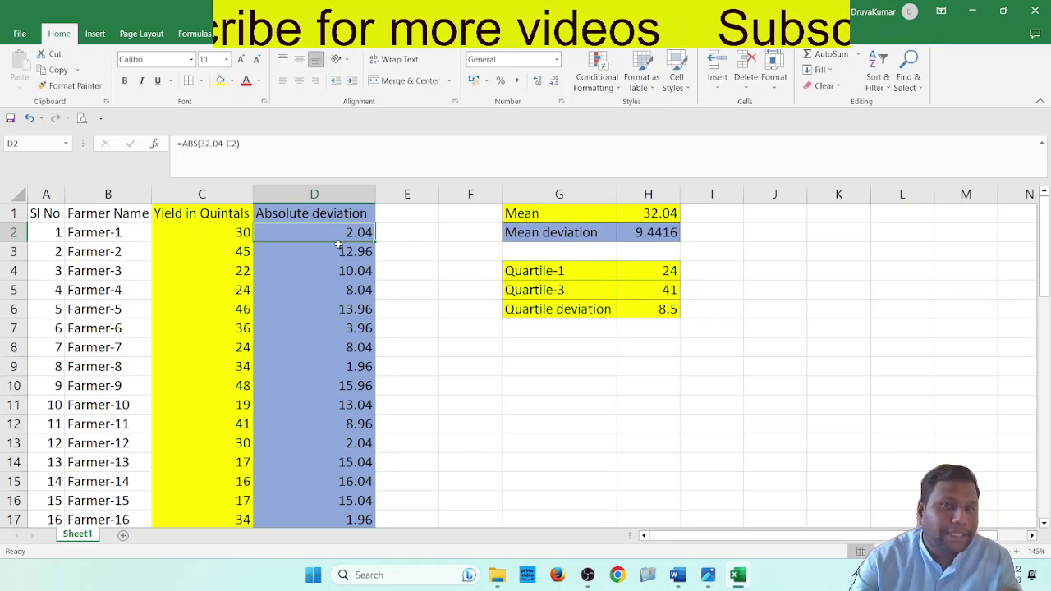
{"action": "left_click", "coordinate": [665, 235]}
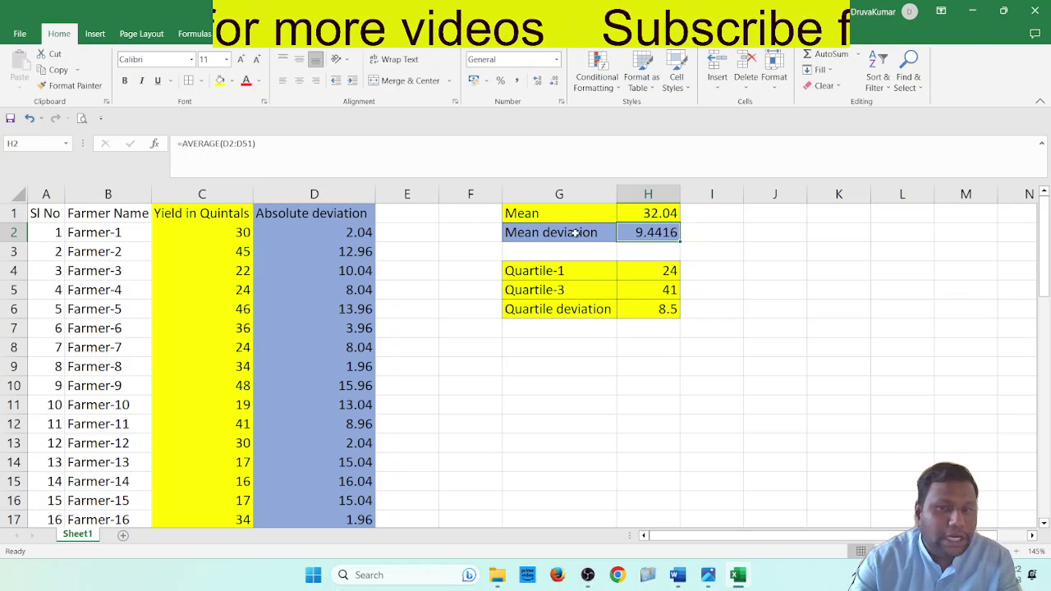
{"action": "left_click_drag", "start_coordinate": [587, 214], "coordinate": [649, 213]}
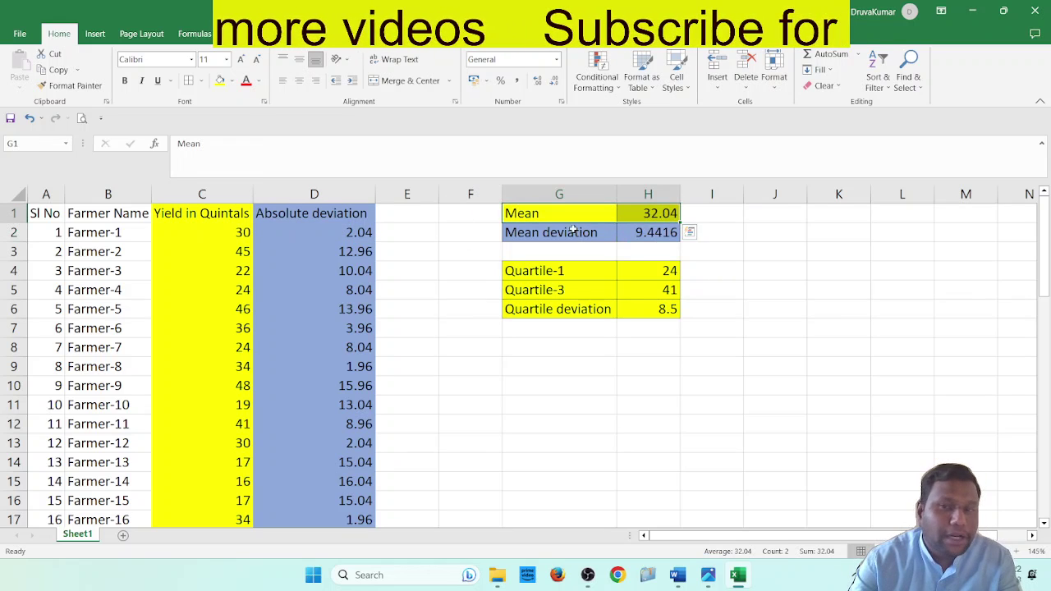